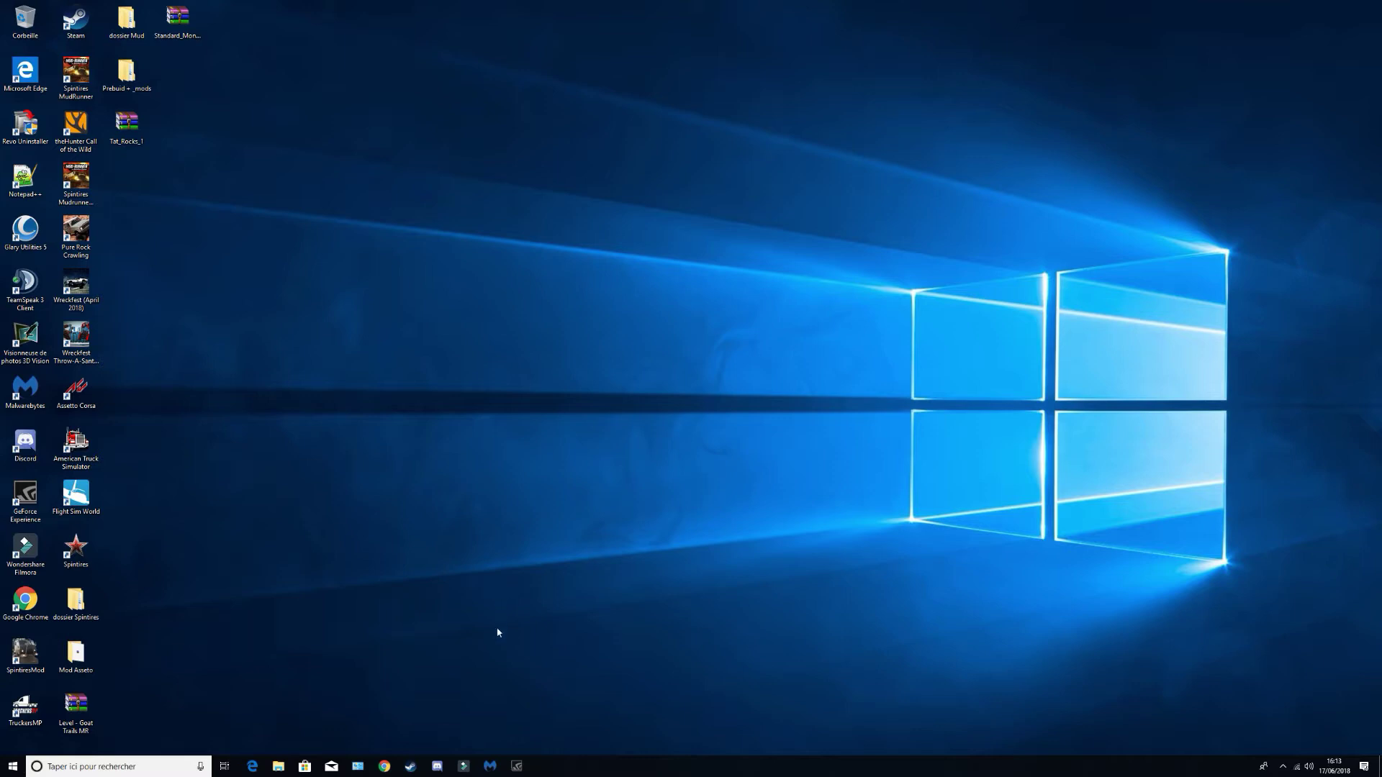
Step: View the Jsgme (Mod enabler) download page among Oovee's most downloaded files in Chrome, and close the browser
{"action": "left_click", "coordinate": [385, 768]}
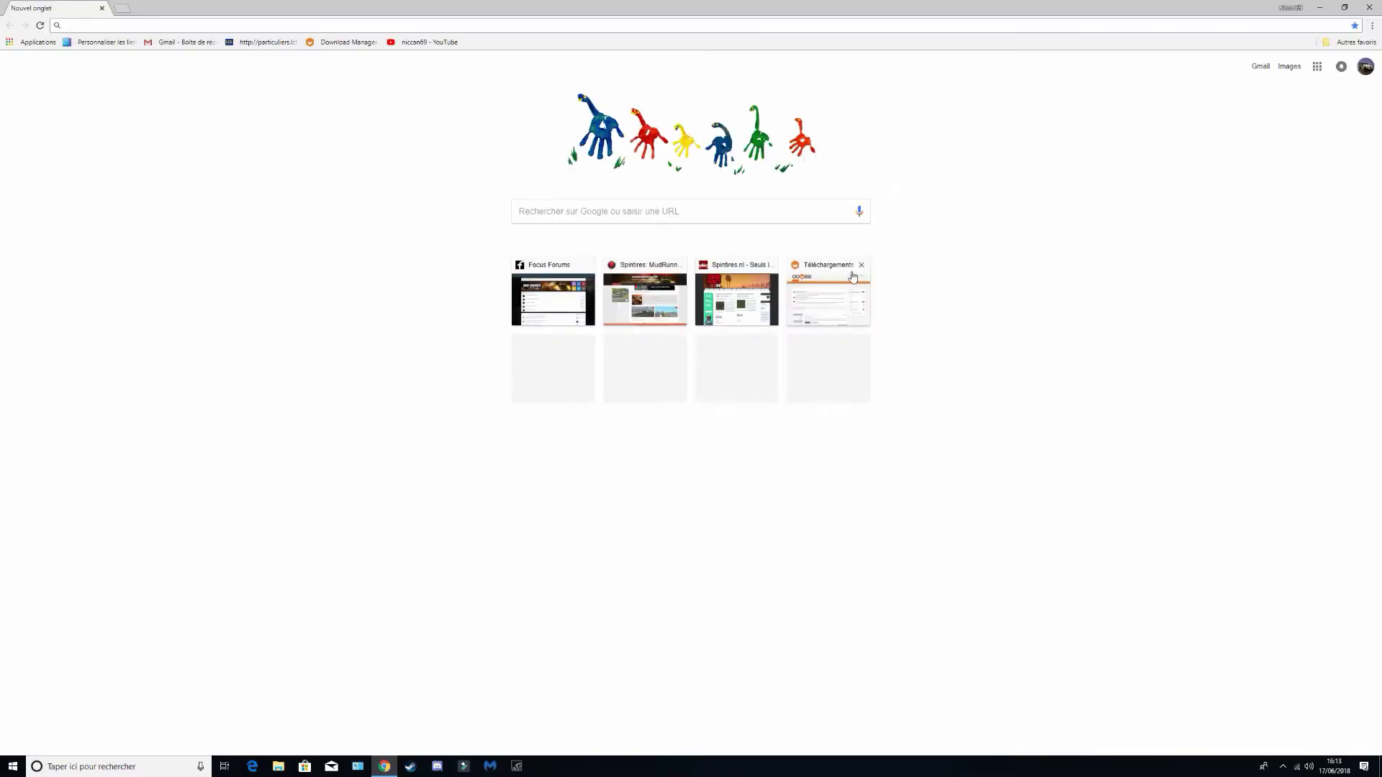
{"action": "left_click", "coordinate": [819, 271]}
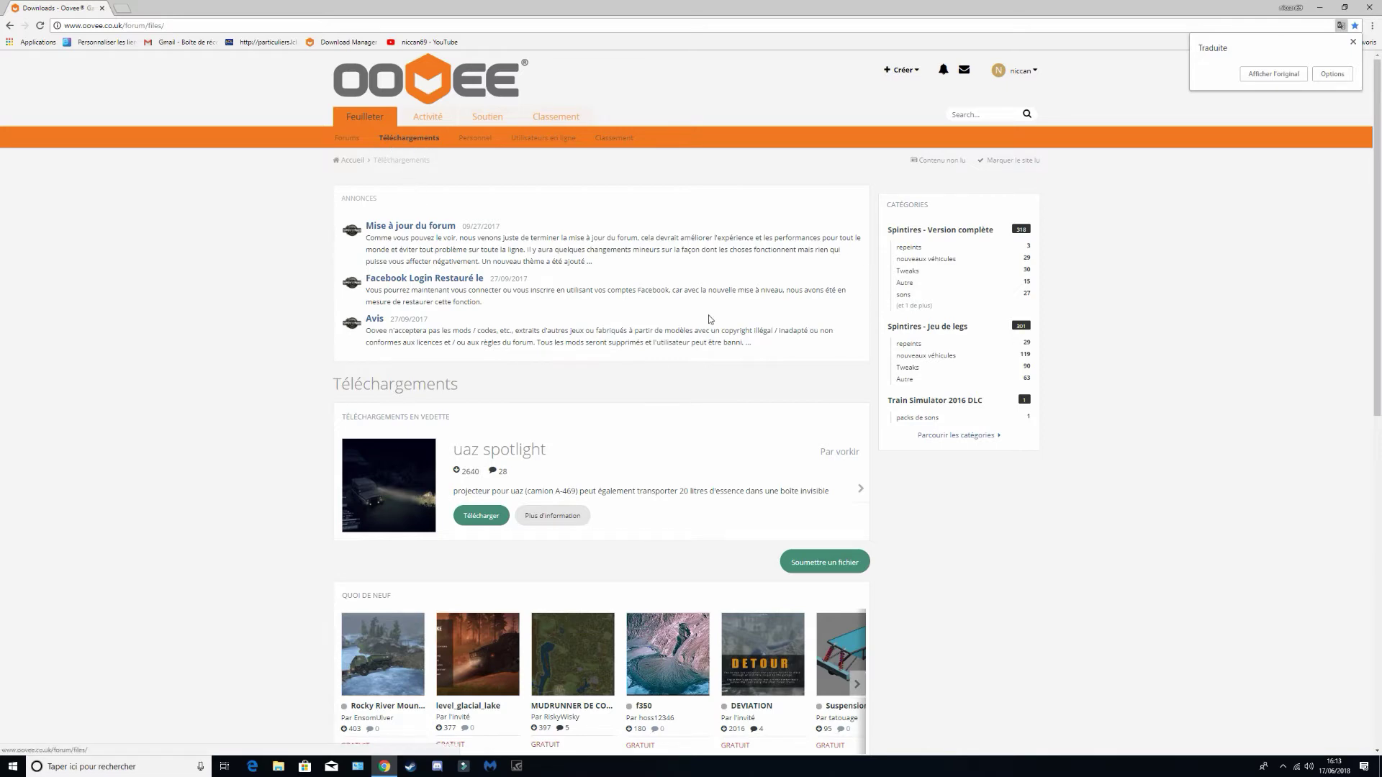
{"action": "scroll", "coordinate": [650, 364], "scroll_direction": "down", "scroll_amount": 7}
{"action": "scroll", "coordinate": [621, 378], "scroll_direction": "down", "scroll_amount": 3}
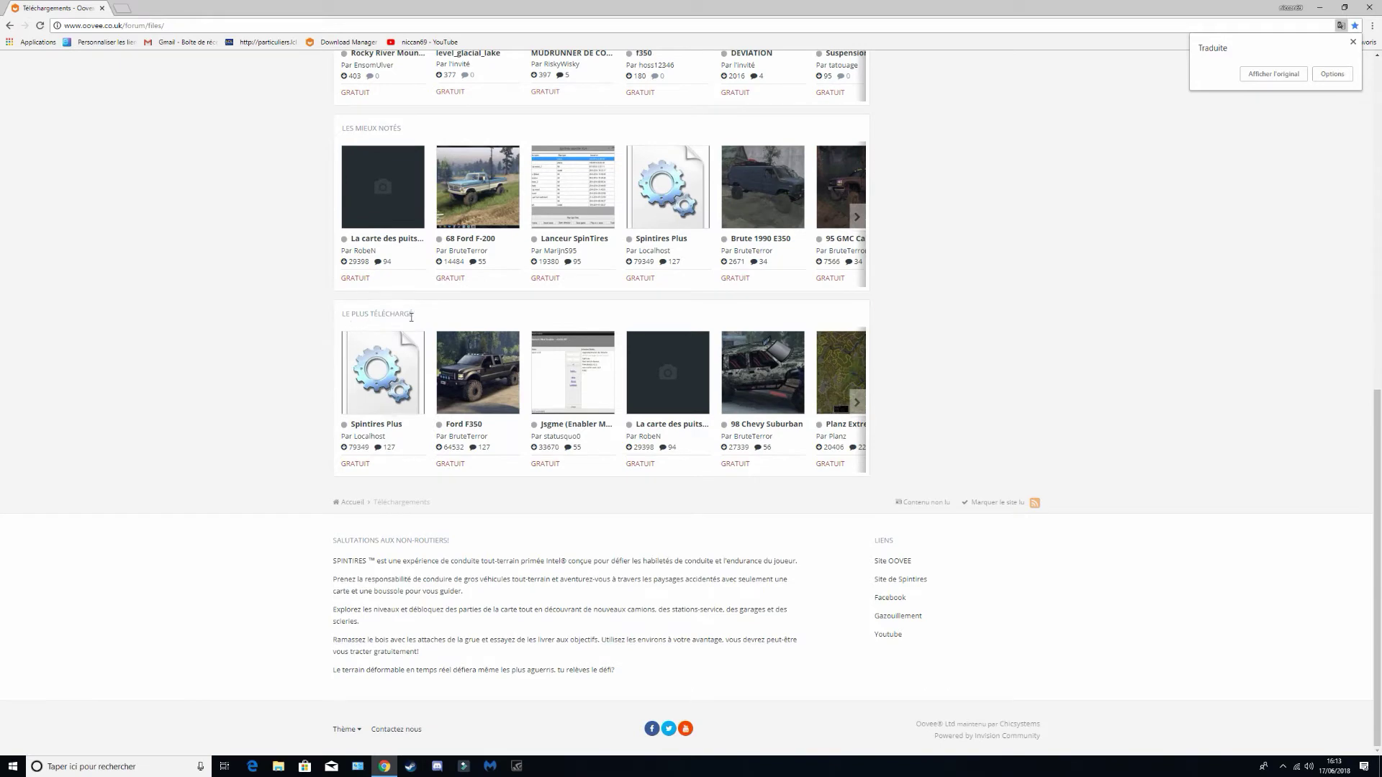
{"action": "left_click", "coordinate": [580, 385]}
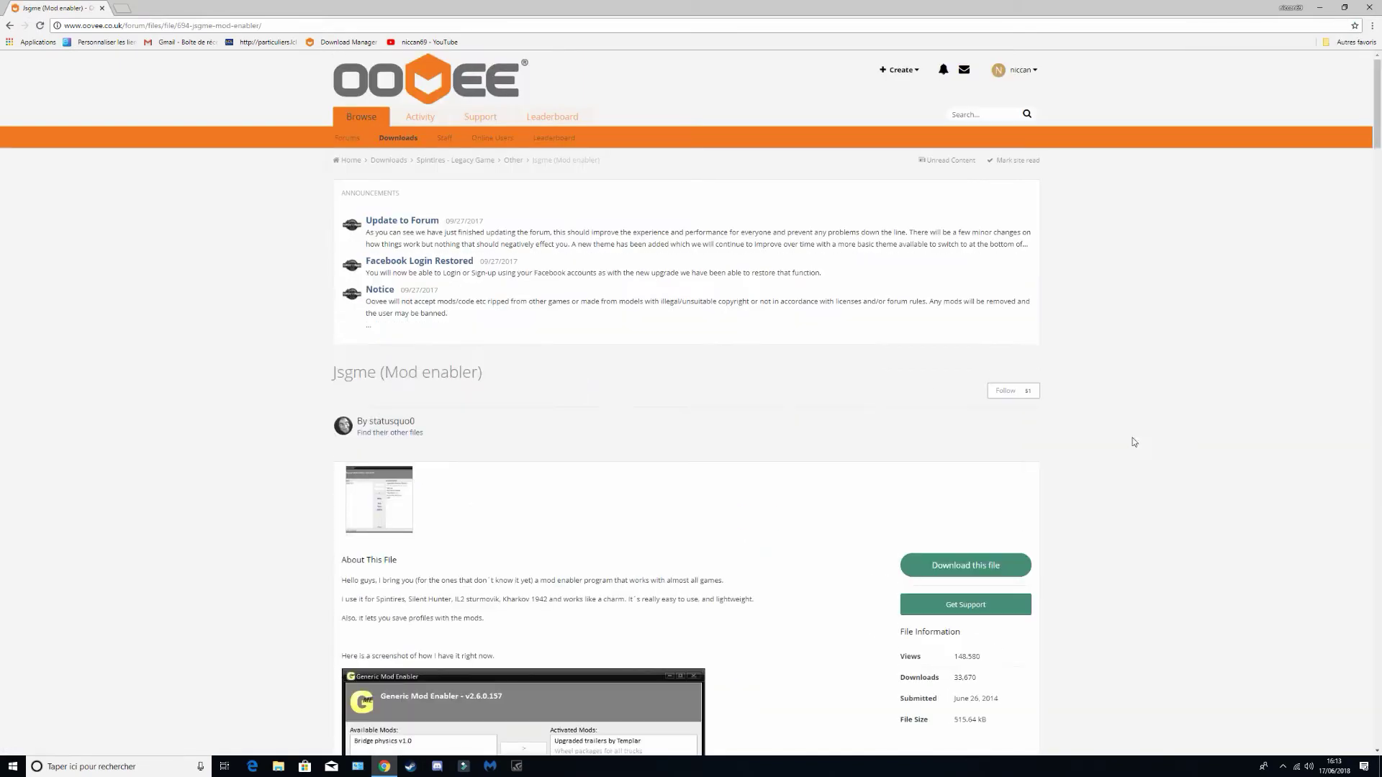
{"action": "scroll", "coordinate": [1132, 439], "scroll_direction": "down", "scroll_amount": 5}
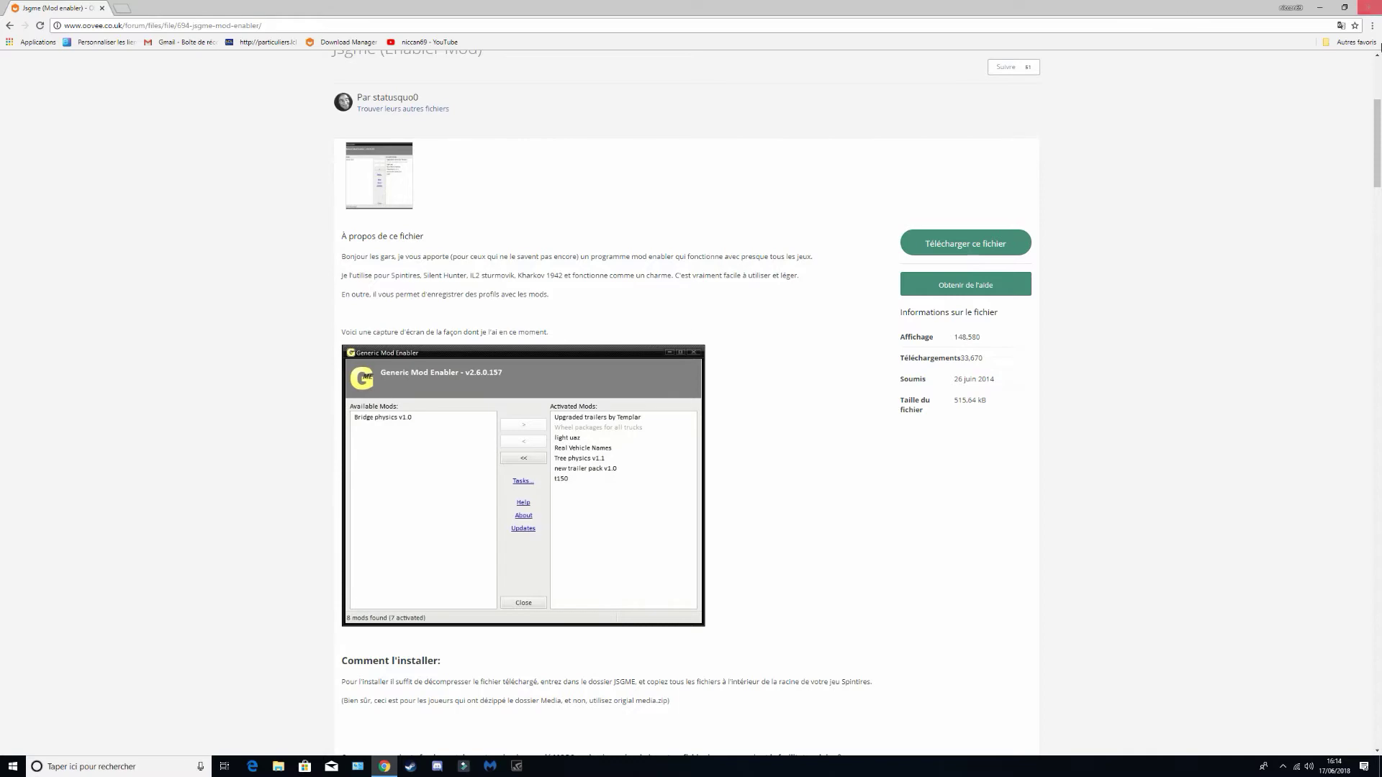
{"action": "left_click", "coordinate": [1369, 8]}
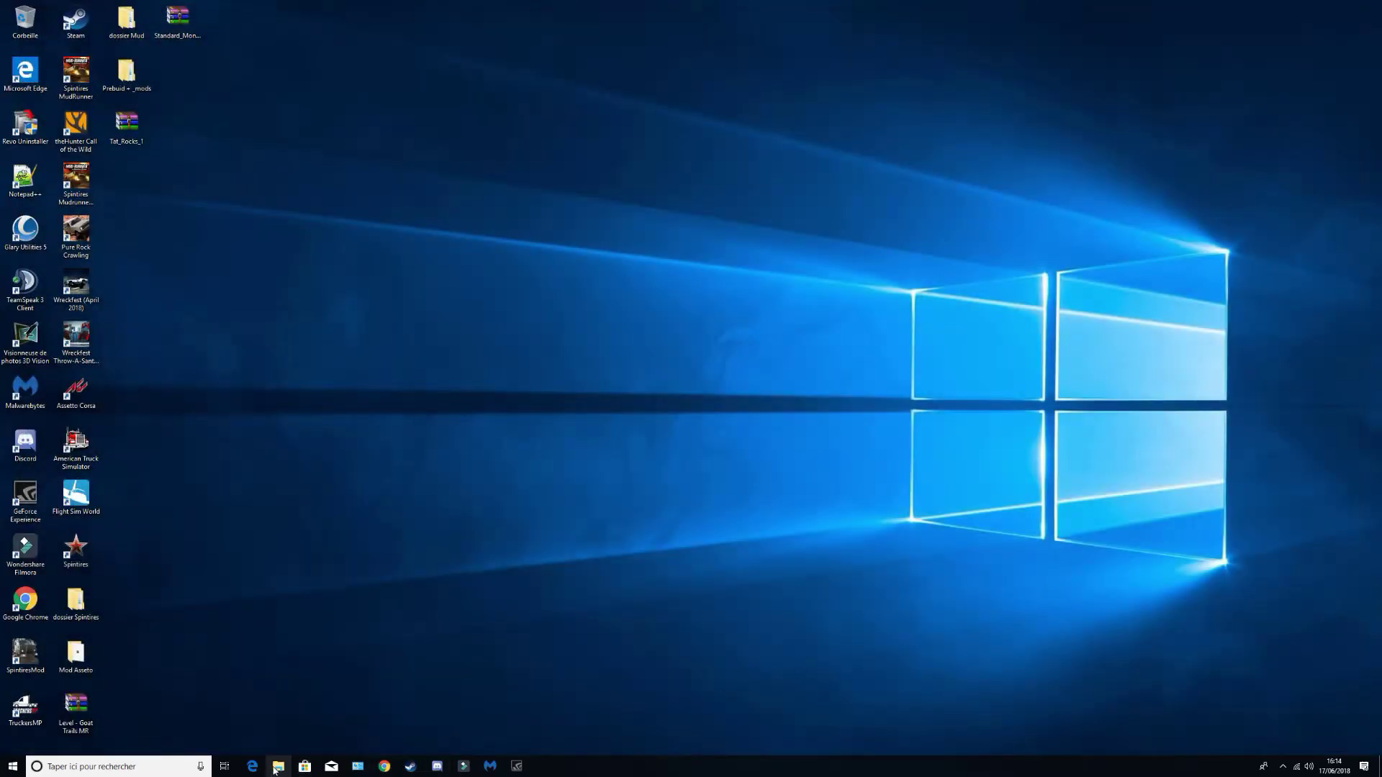
Step: Move the JSGME archive from the Mud texture folder inside dossier Mud to the desktop and close the folder window
{"action": "left_click", "coordinate": [280, 767]}
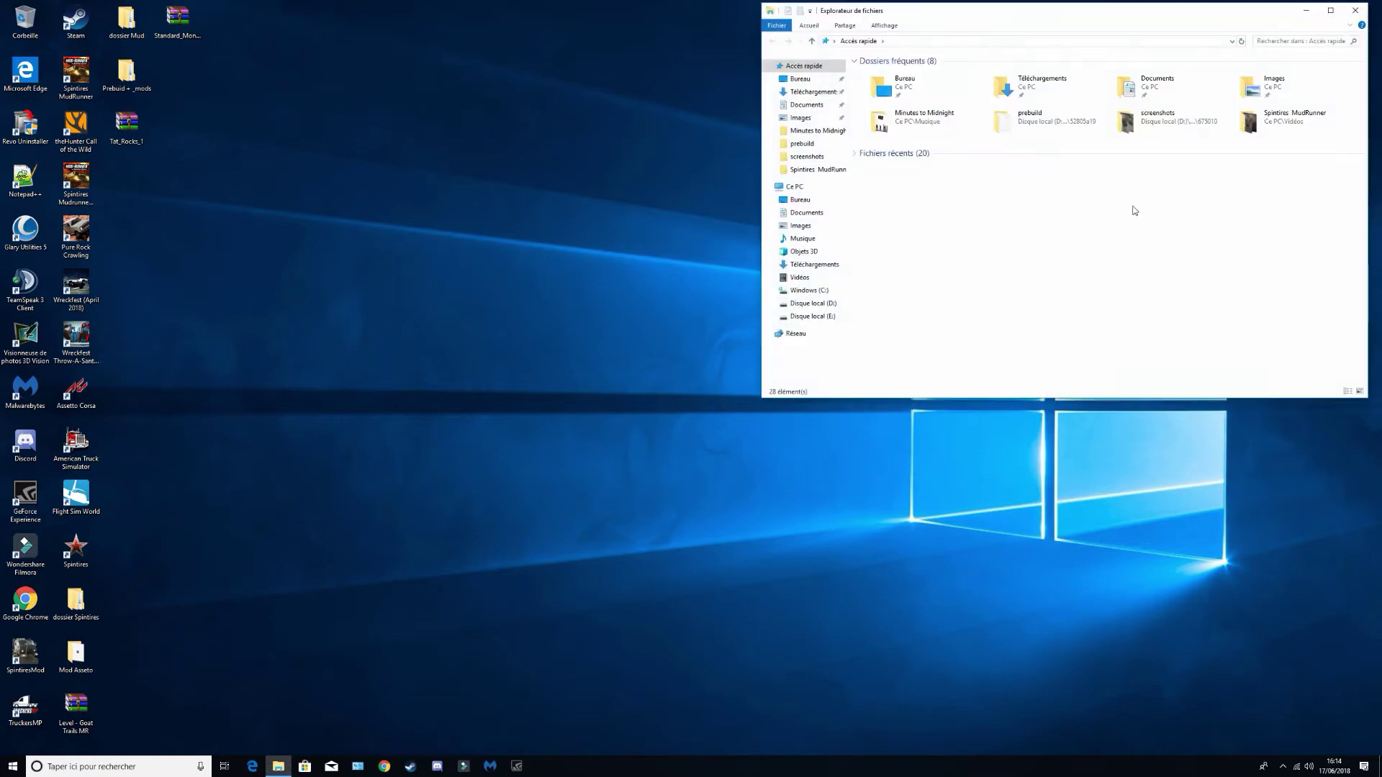
{"action": "left_click", "coordinate": [1357, 12]}
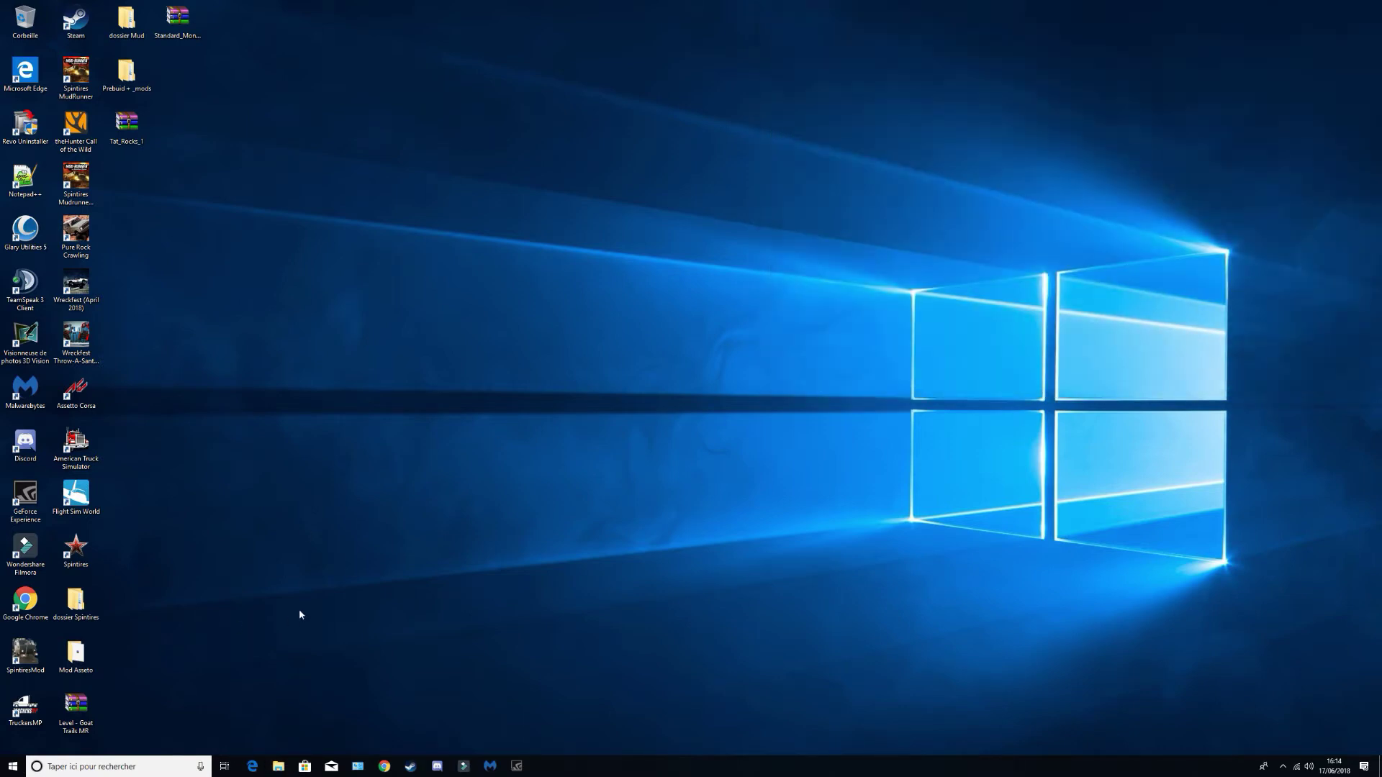
{"action": "double_click", "coordinate": [138, 30]}
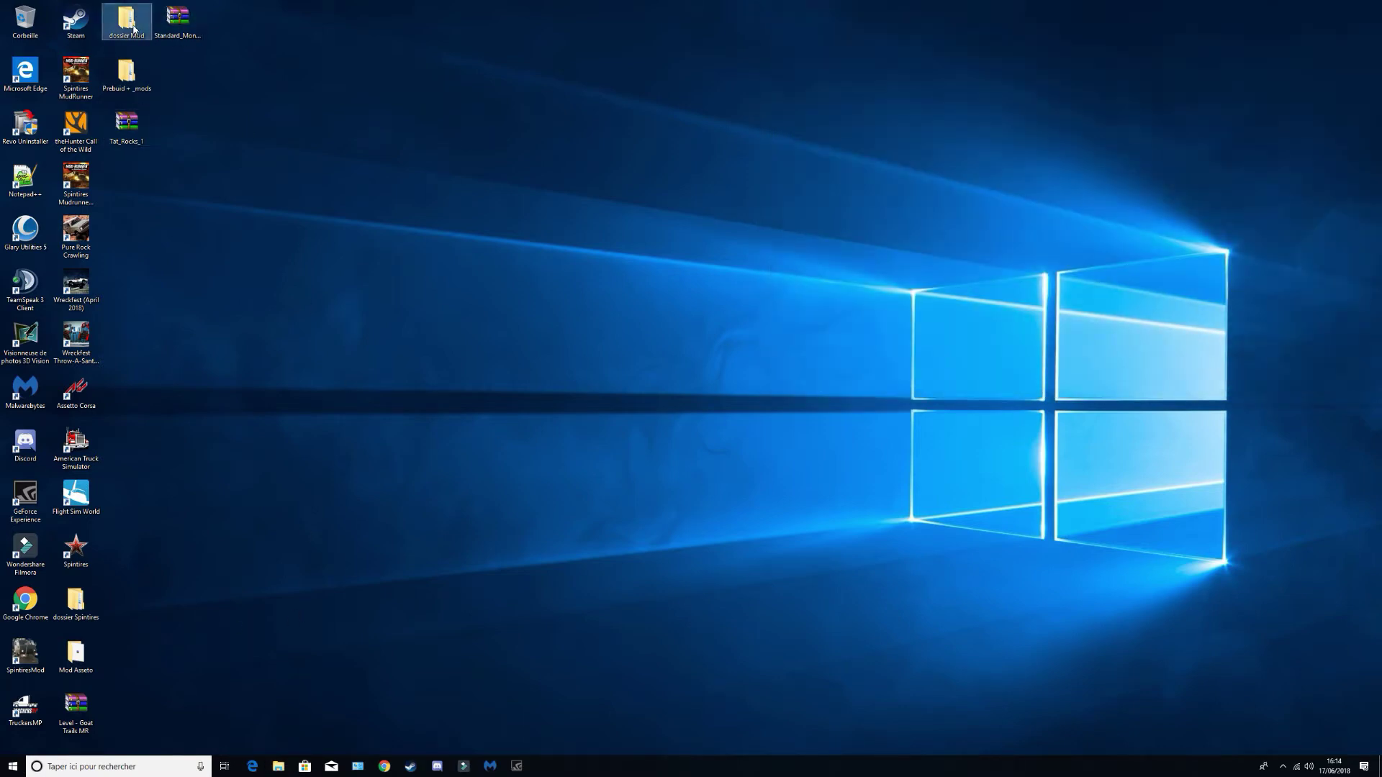
{"action": "double_click", "coordinate": [929, 73]}
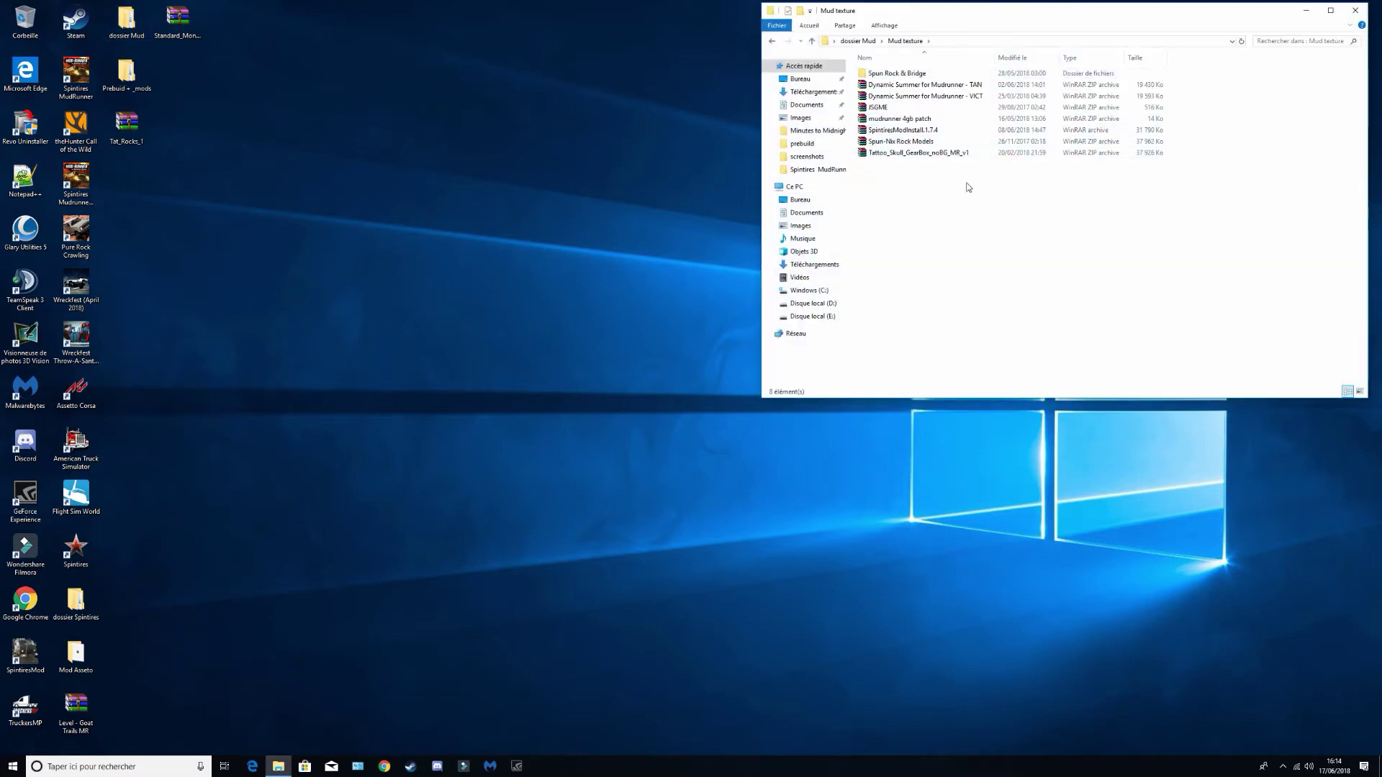
{"action": "left_click_drag", "start_coordinate": [878, 110], "coordinate": [181, 237]}
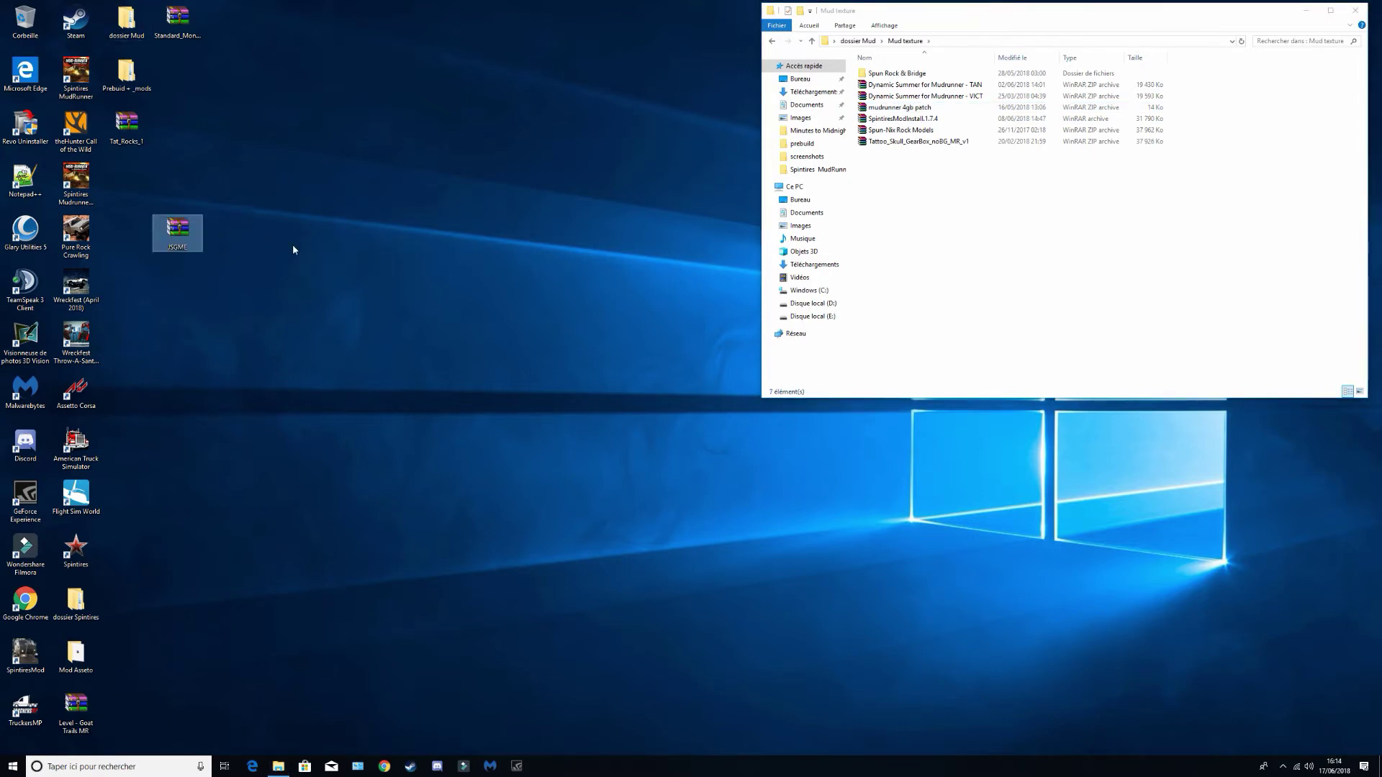
{"action": "left_click", "coordinate": [1357, 12]}
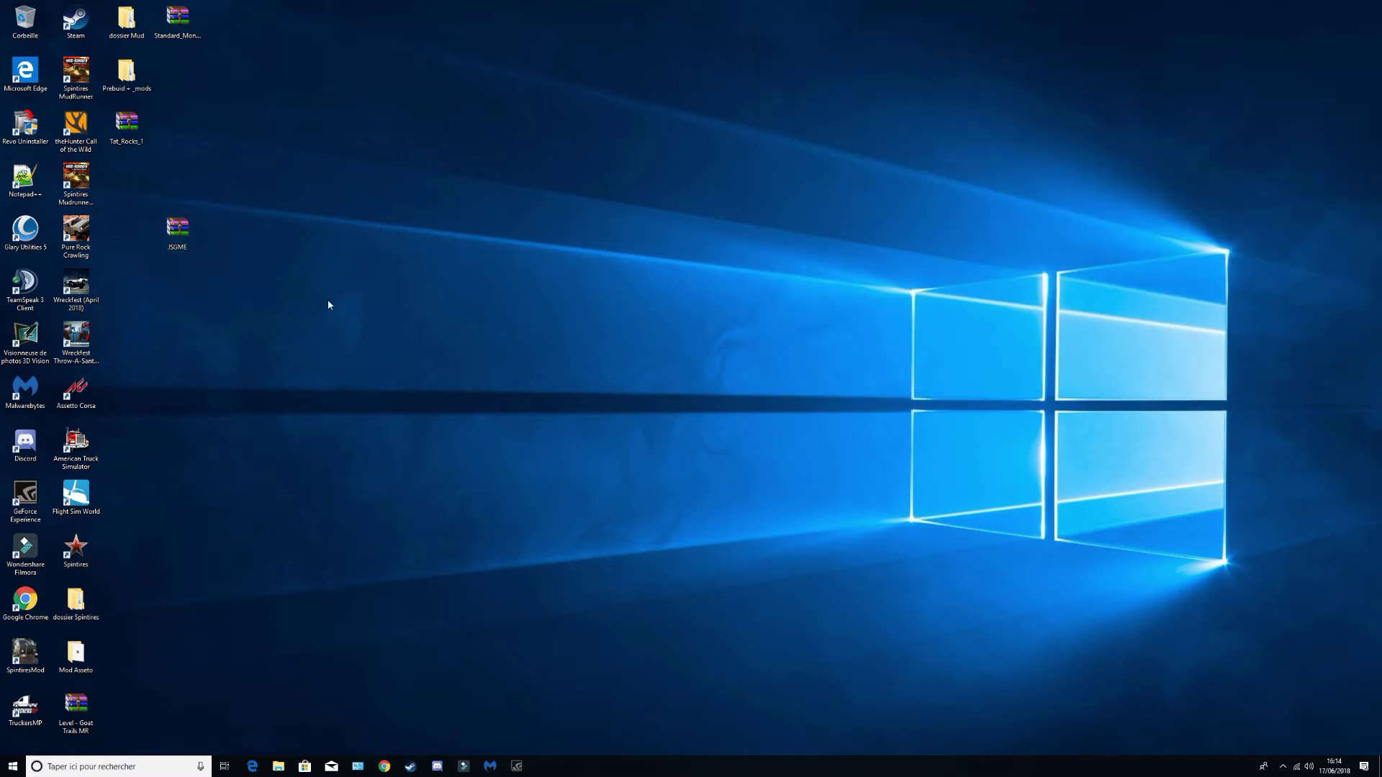
Step: Open the JSGME folder inside JSGME.zip and browse File Explorer to D:\steam\steamapps\common\Spintires MudRunner
{"action": "double_click", "coordinate": [180, 229]}
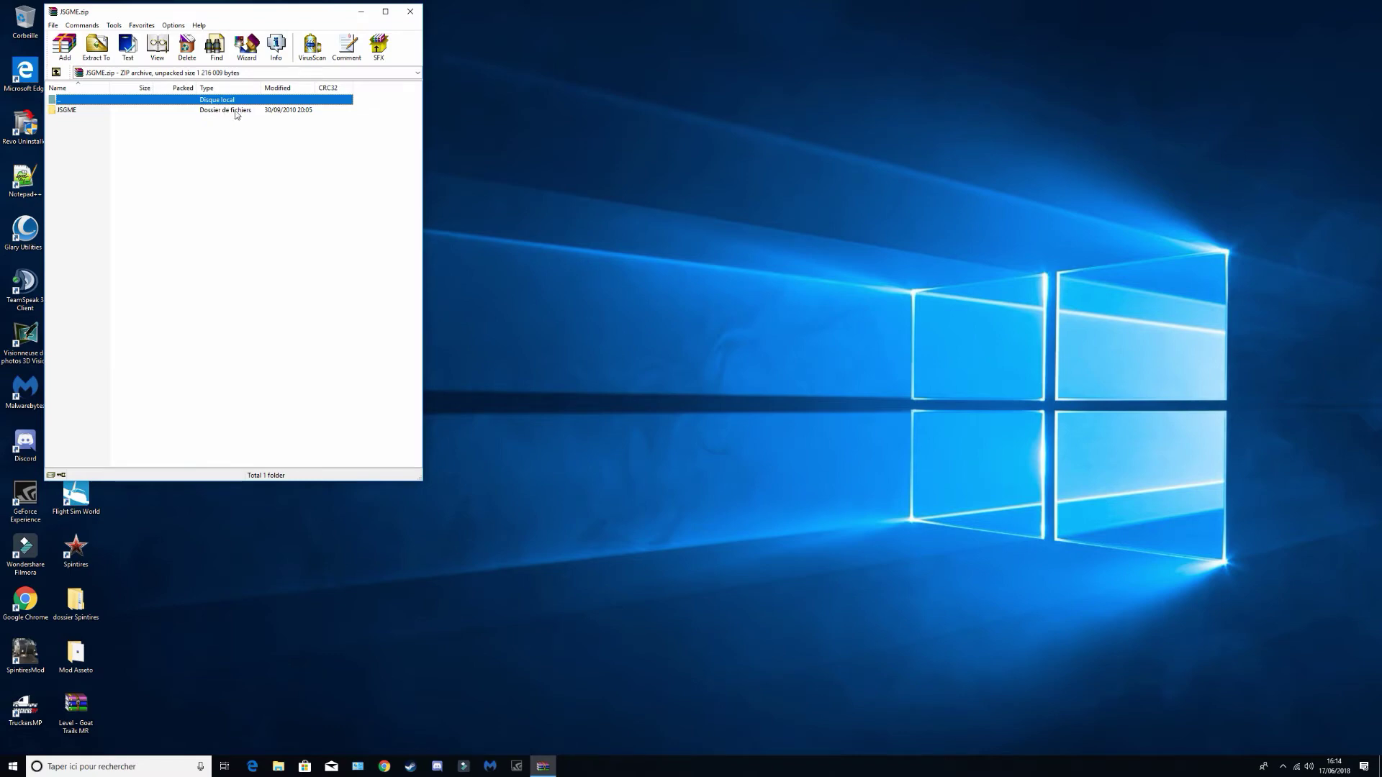
{"action": "double_click", "coordinate": [236, 113]}
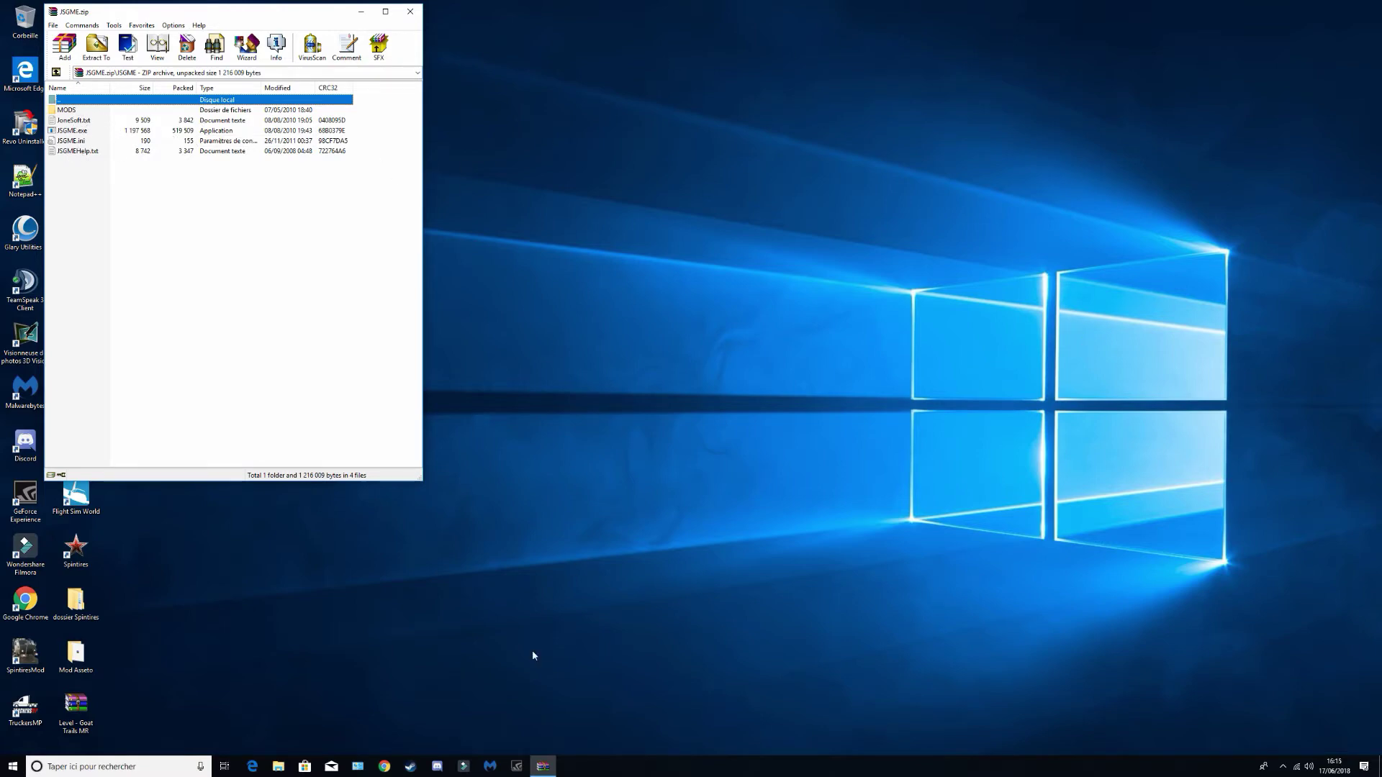
{"action": "left_click", "coordinate": [282, 768]}
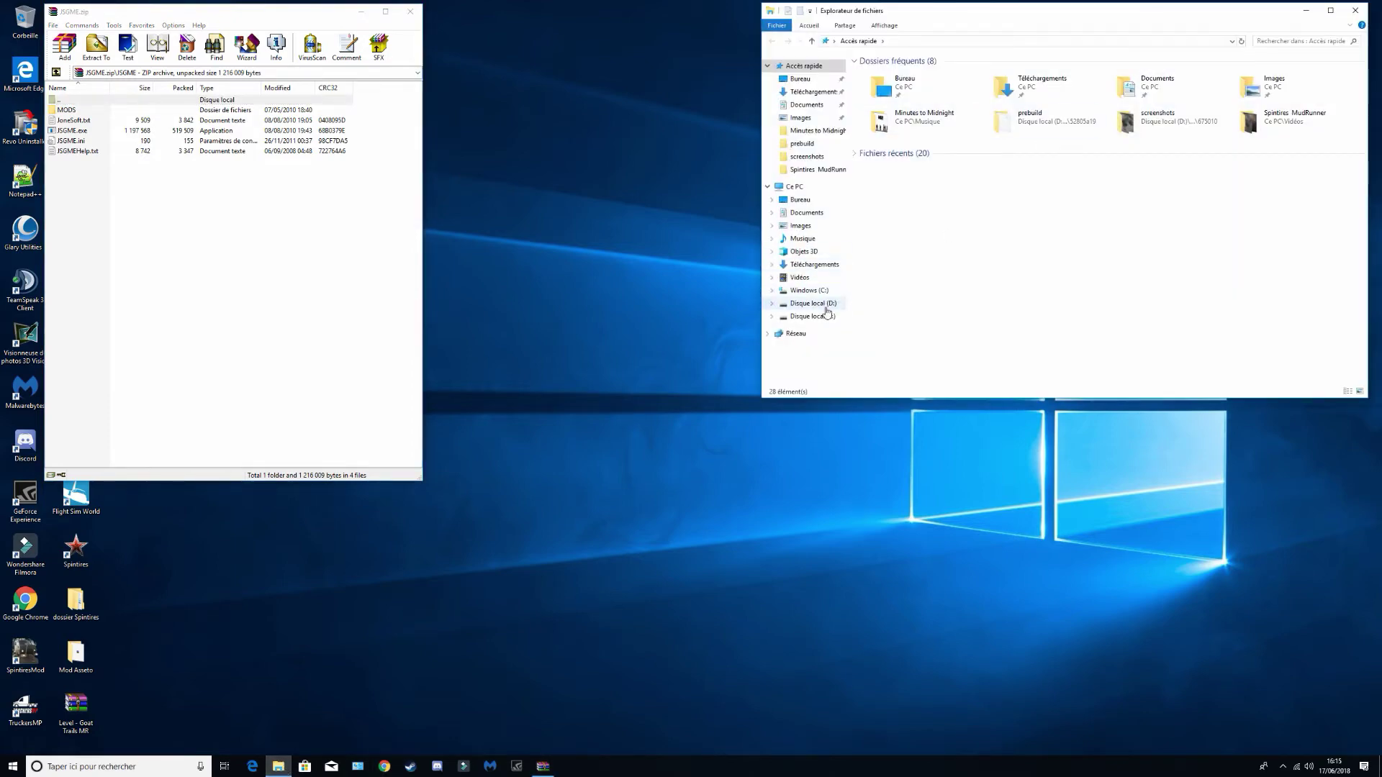
{"action": "left_click", "coordinate": [824, 303]}
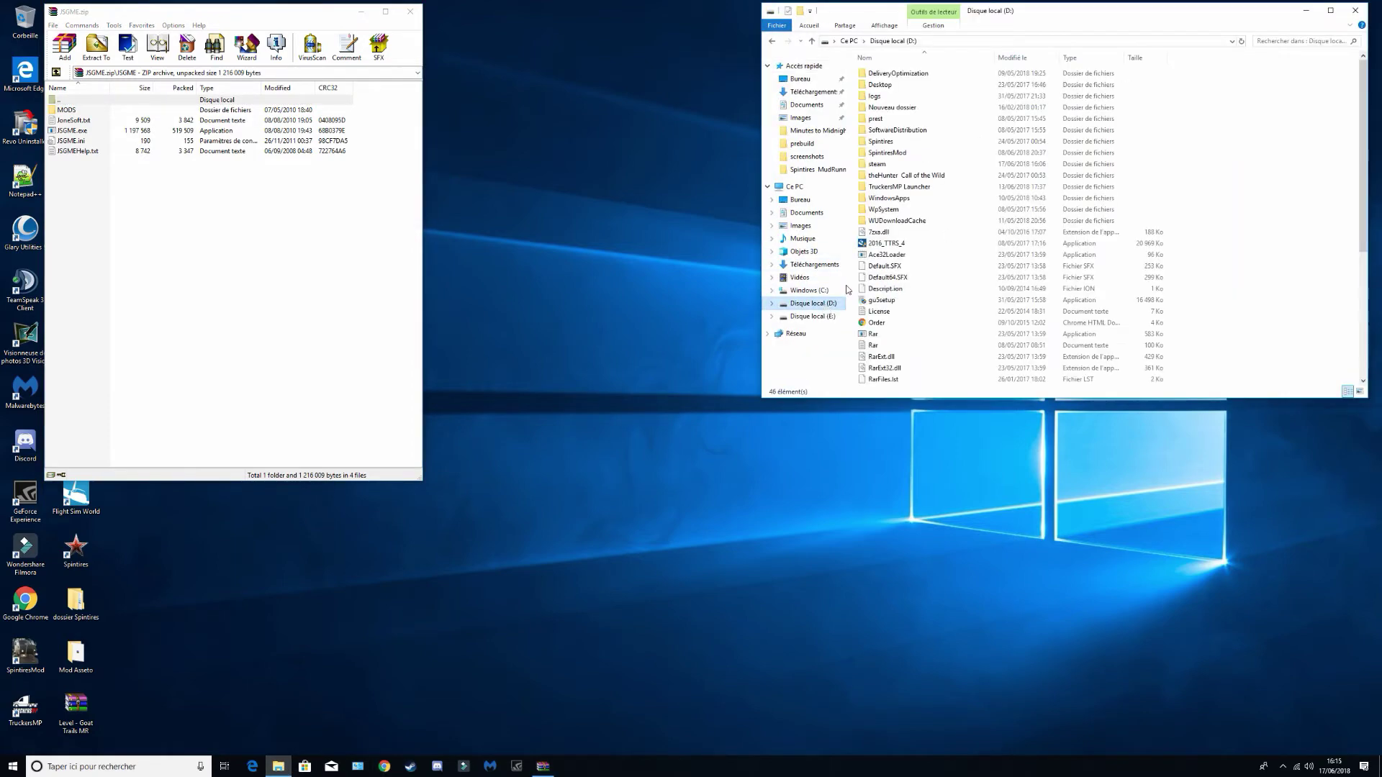
{"action": "double_click", "coordinate": [898, 165]}
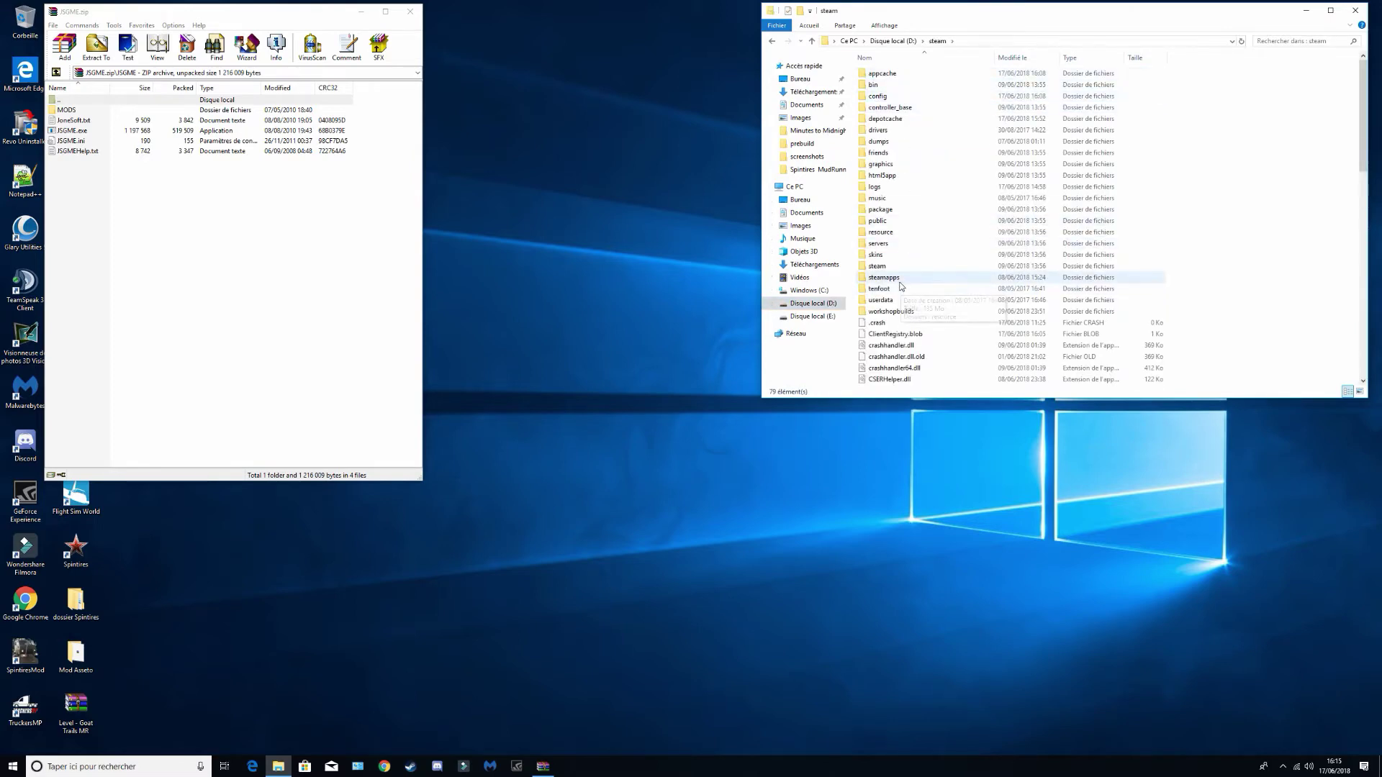
{"action": "double_click", "coordinate": [898, 279]}
{"action": "double_click", "coordinate": [885, 74]}
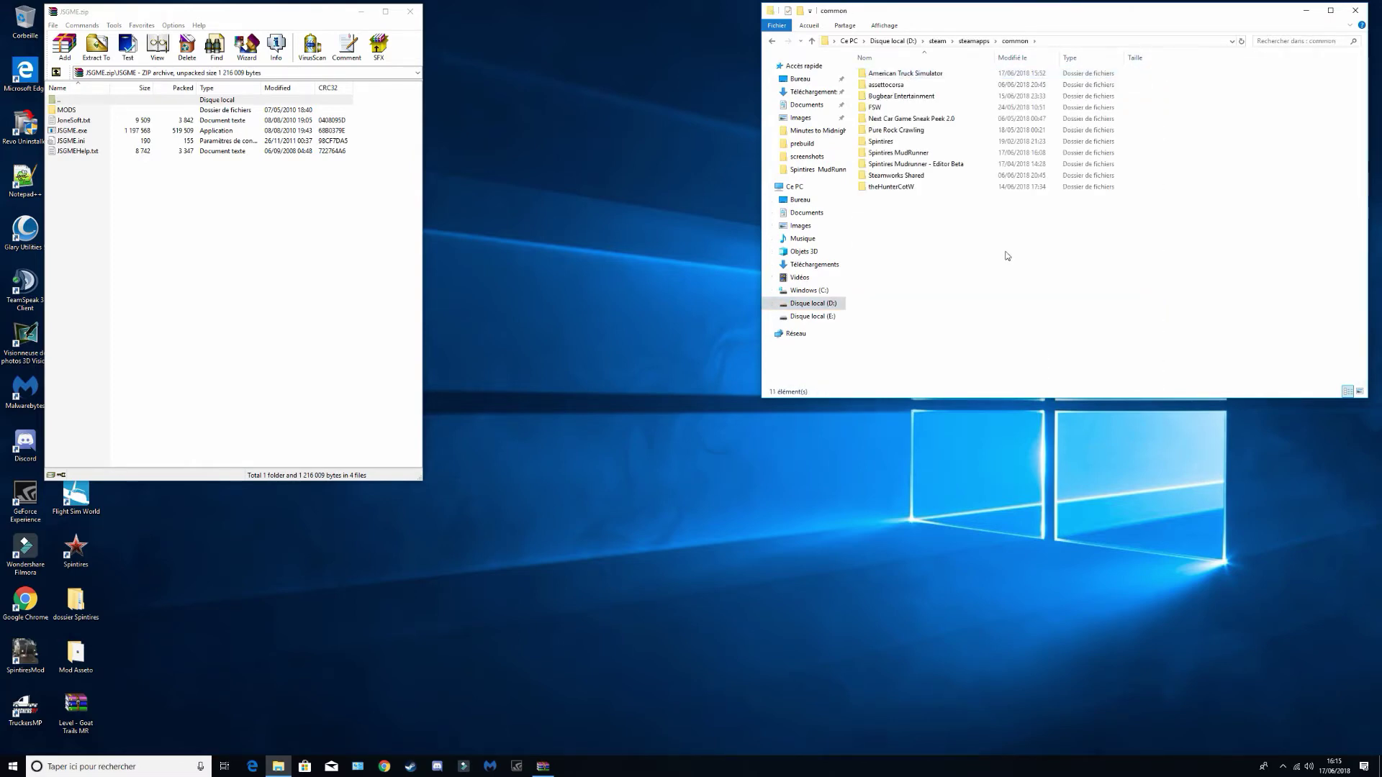
{"action": "double_click", "coordinate": [914, 152]}
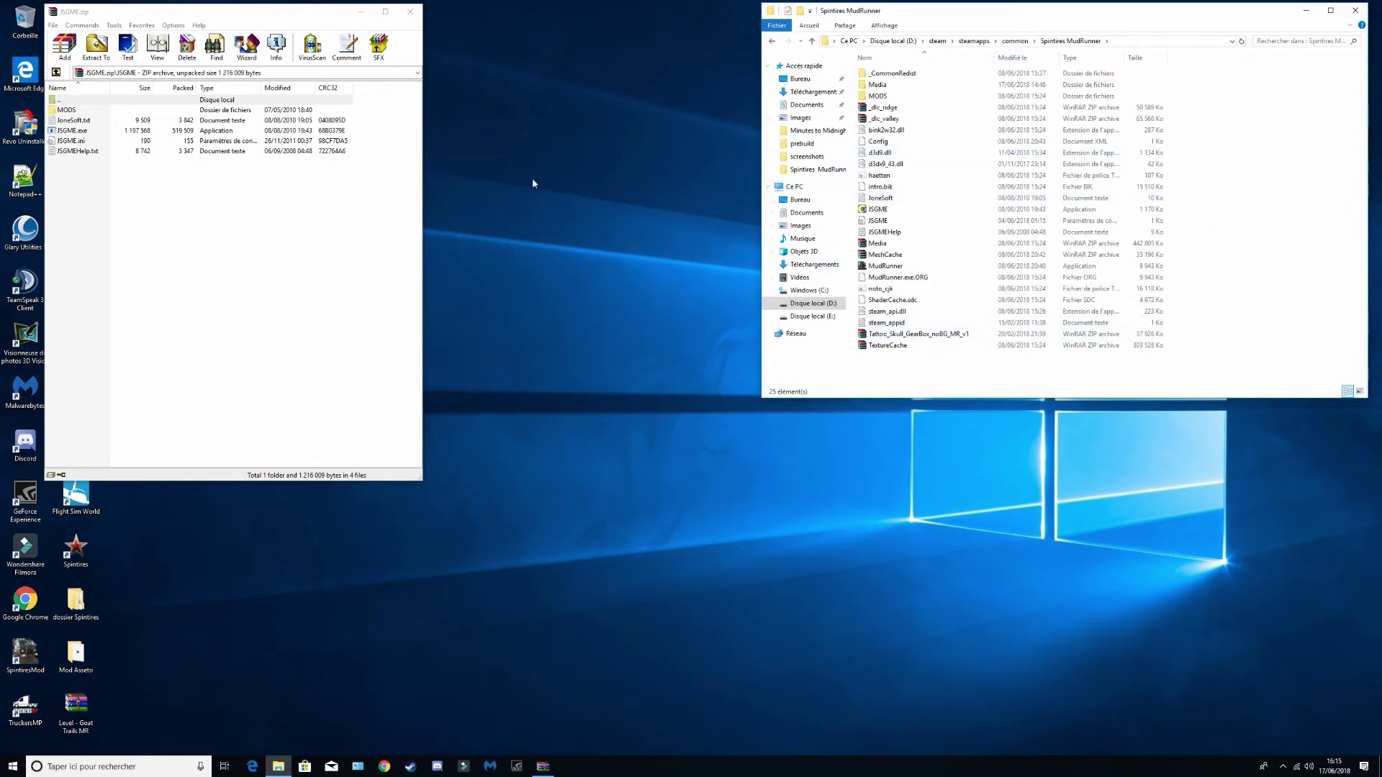
Step: Select the MODS folder and all the JSGME files in the archive, and close the archive without extracting them
{"action": "left_click_drag", "start_coordinate": [356, 107], "coordinate": [294, 157]}
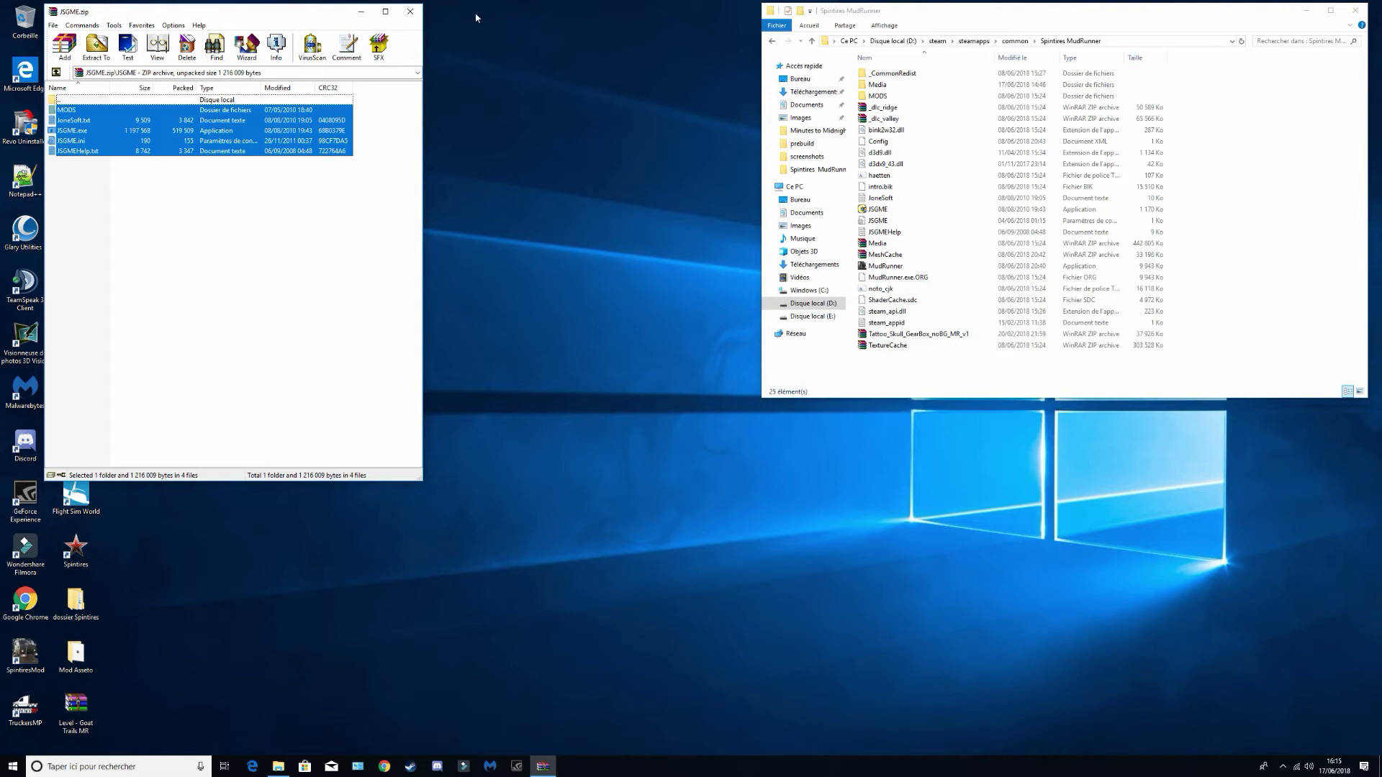
{"action": "left_click", "coordinate": [410, 11]}
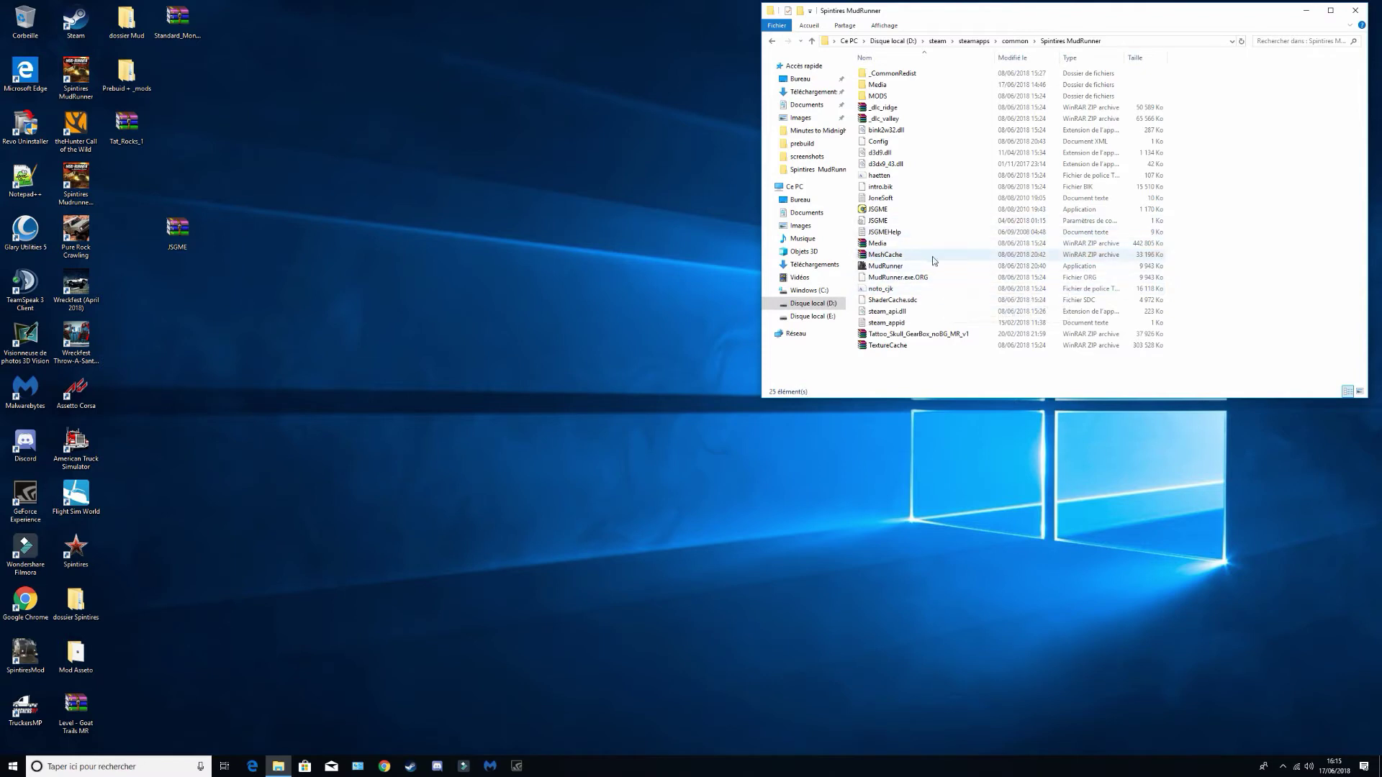
Step: Examine the Media.zip MediaPath line of the game's Config.xml in Notepad++ and close the editor
{"action": "left_click", "coordinate": [925, 278]}
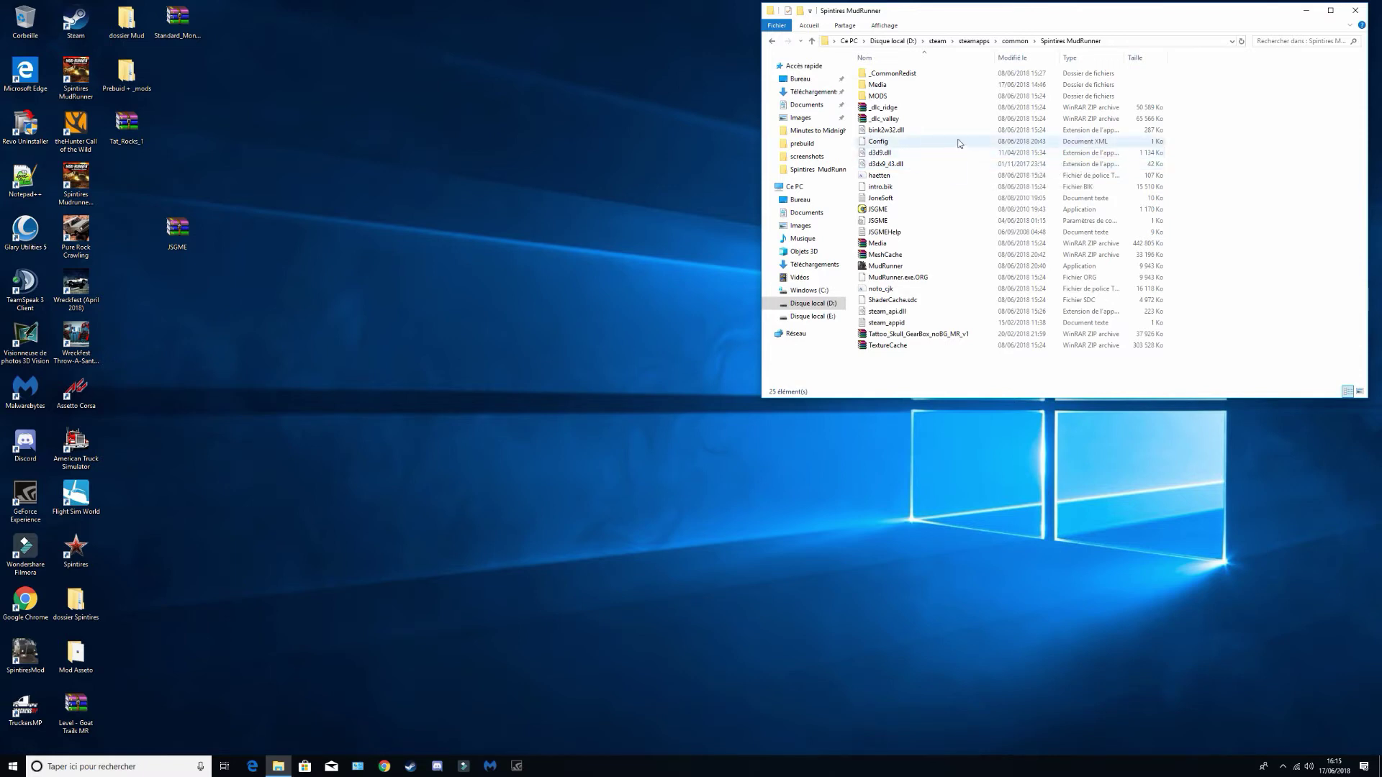
{"action": "right_click", "coordinate": [892, 143]}
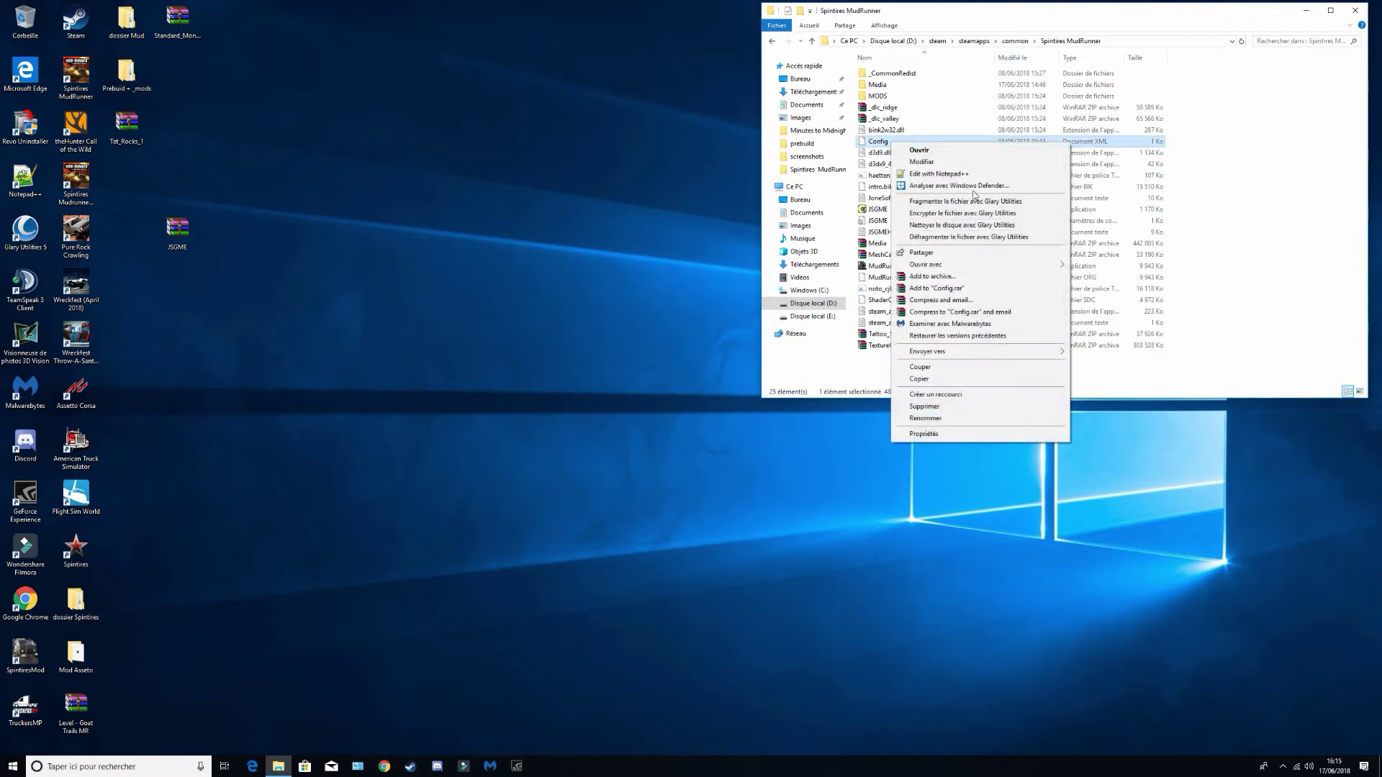
{"action": "left_click", "coordinate": [957, 175]}
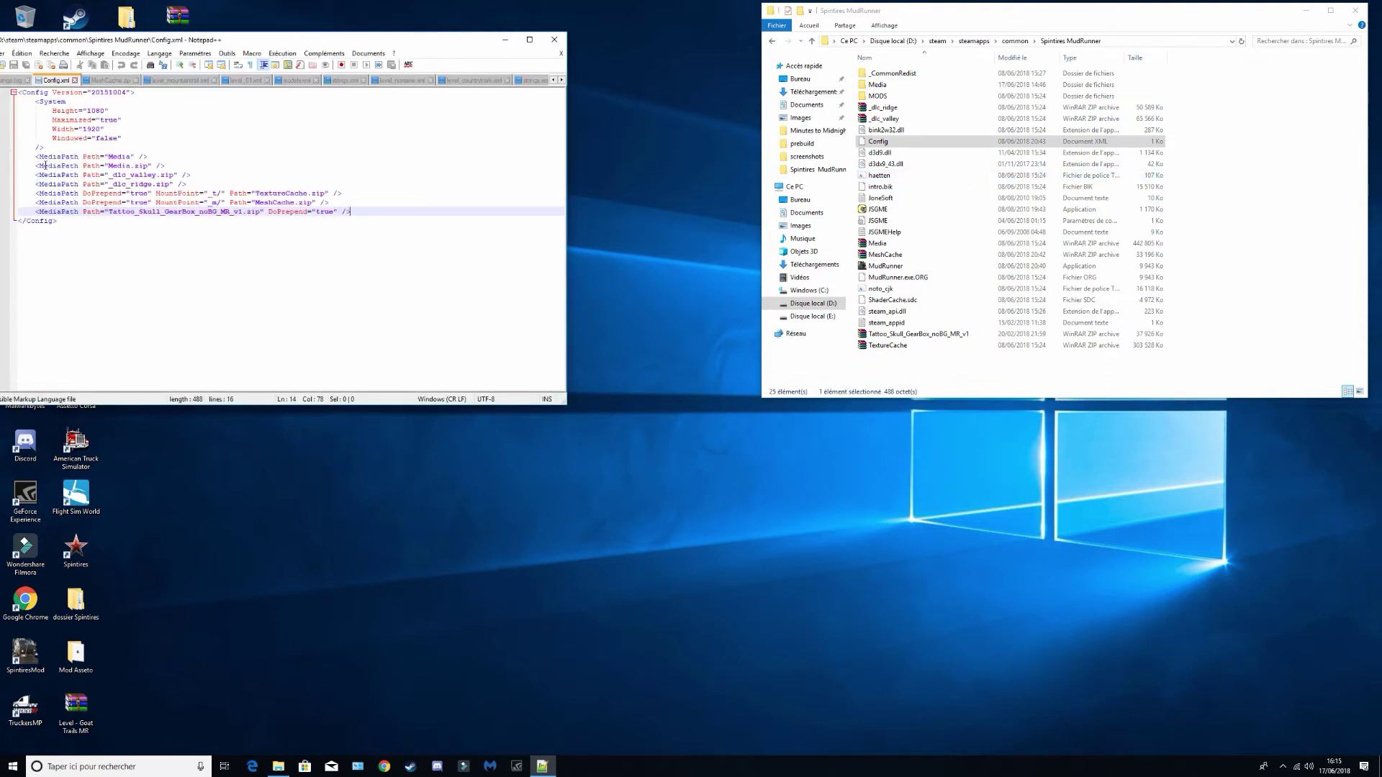
{"action": "left_click_drag", "start_coordinate": [38, 169], "coordinate": [97, 168]}
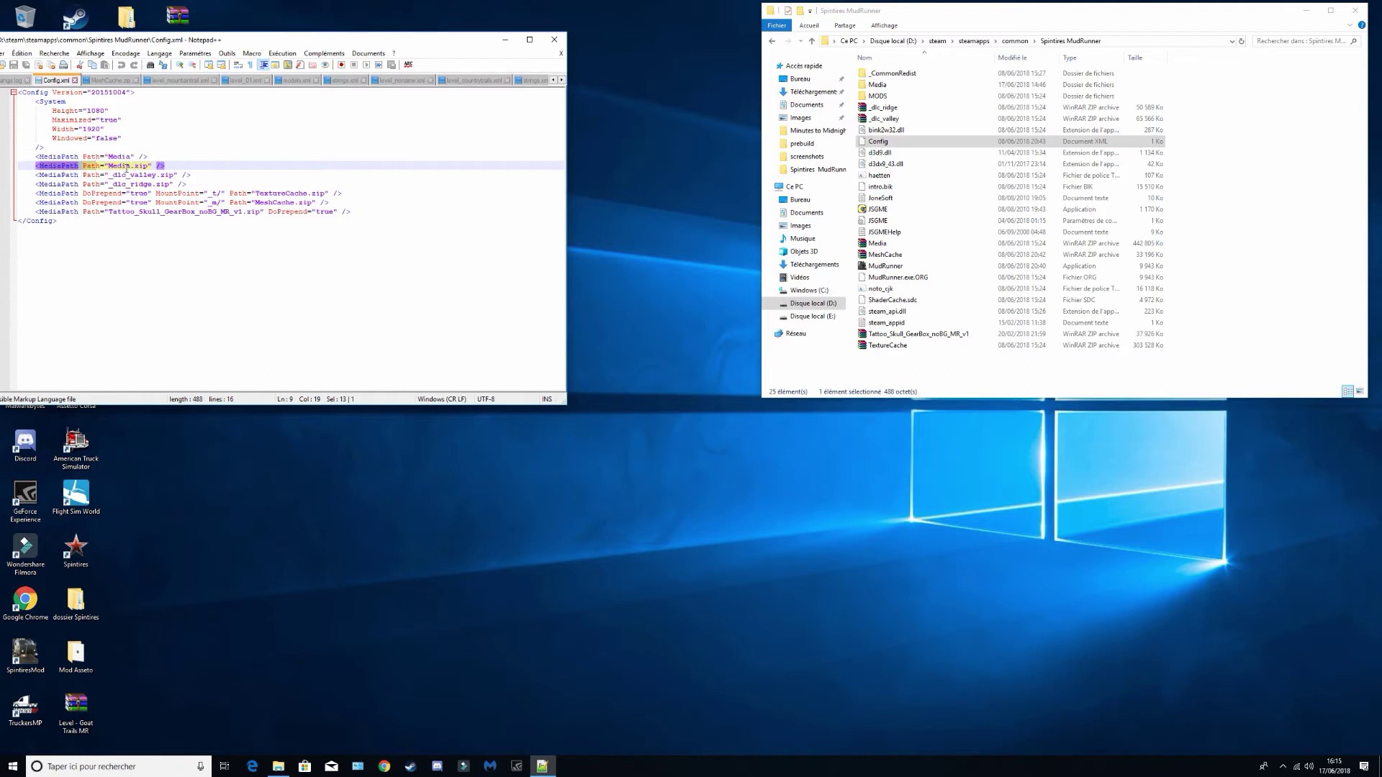
{"action": "left_click", "coordinate": [554, 42]}
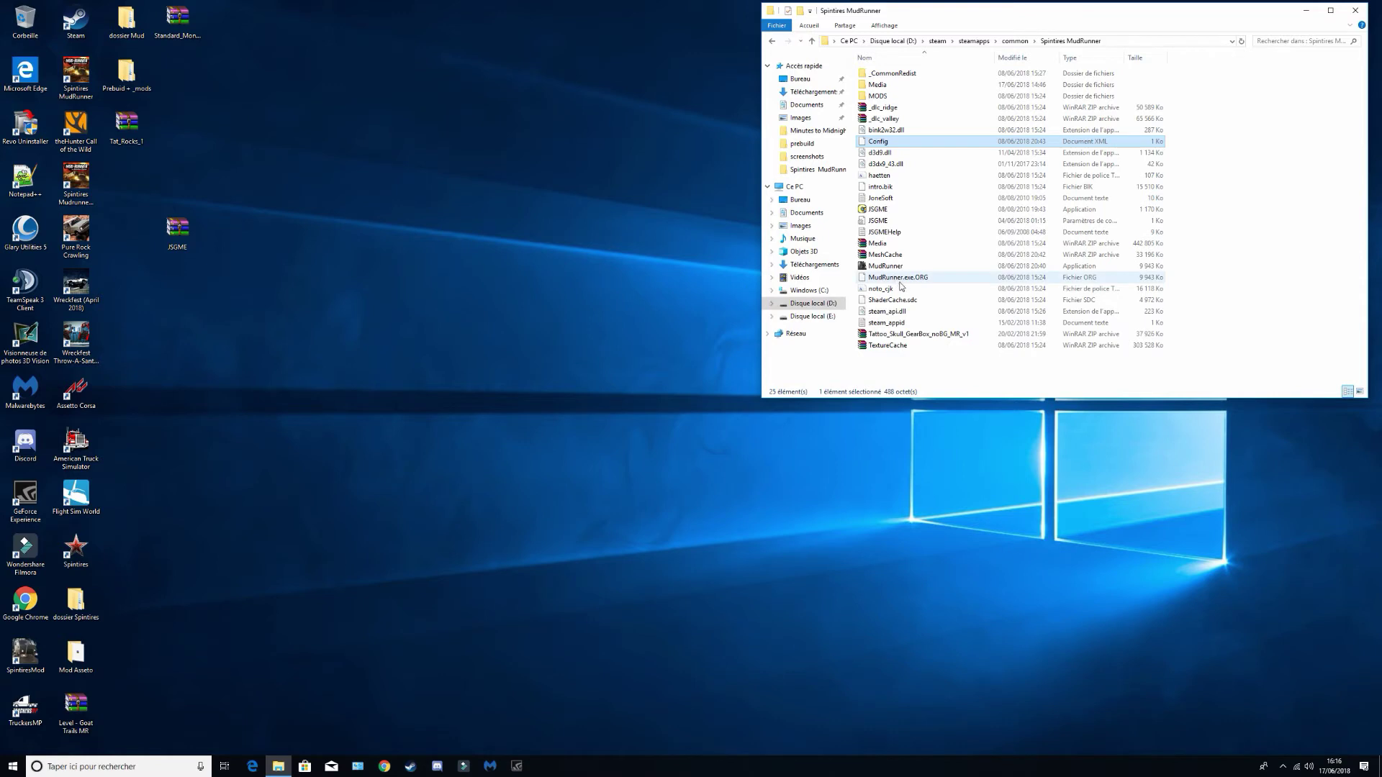
Step: Create a new folder with the default name Nouveau dossier in the Spintires MudRunner folder
{"action": "left_click", "coordinate": [882, 86]}
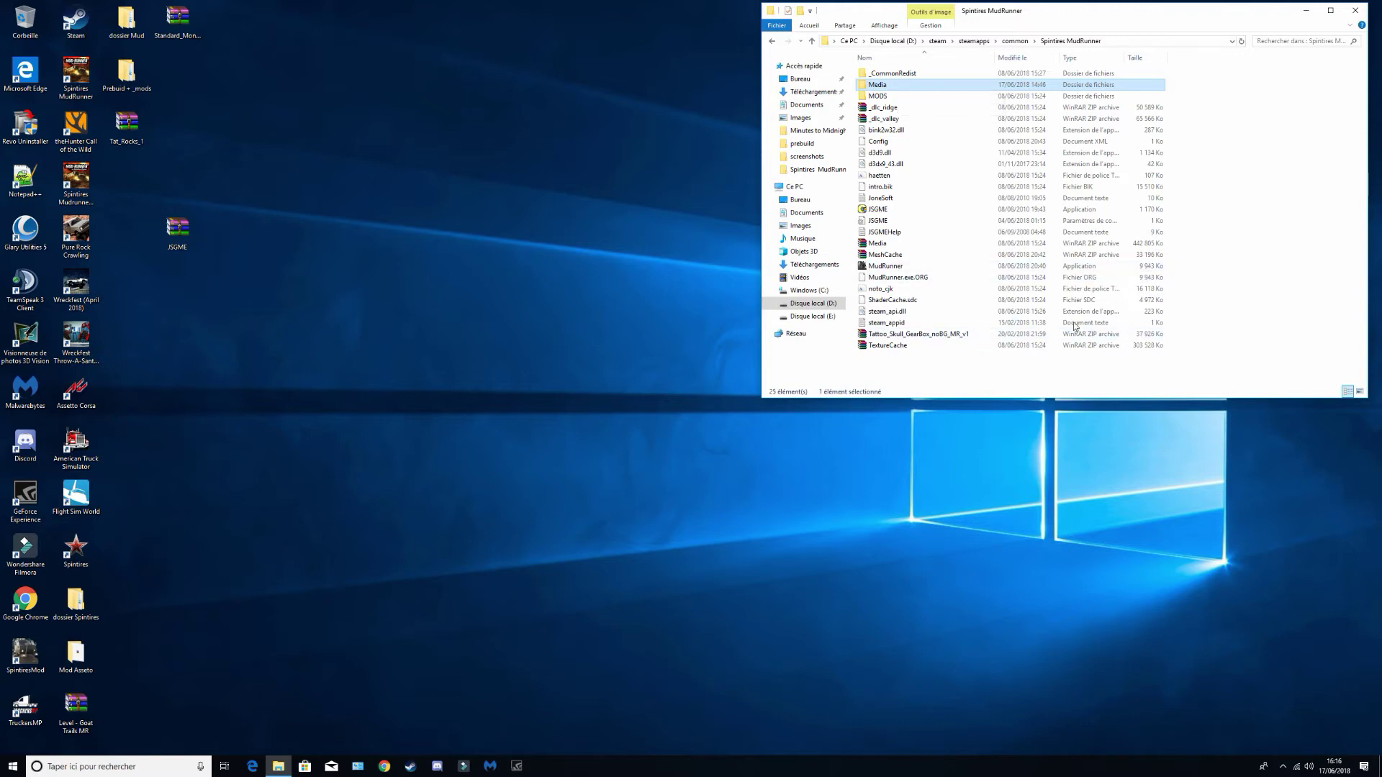
{"action": "left_click", "coordinate": [1004, 383]}
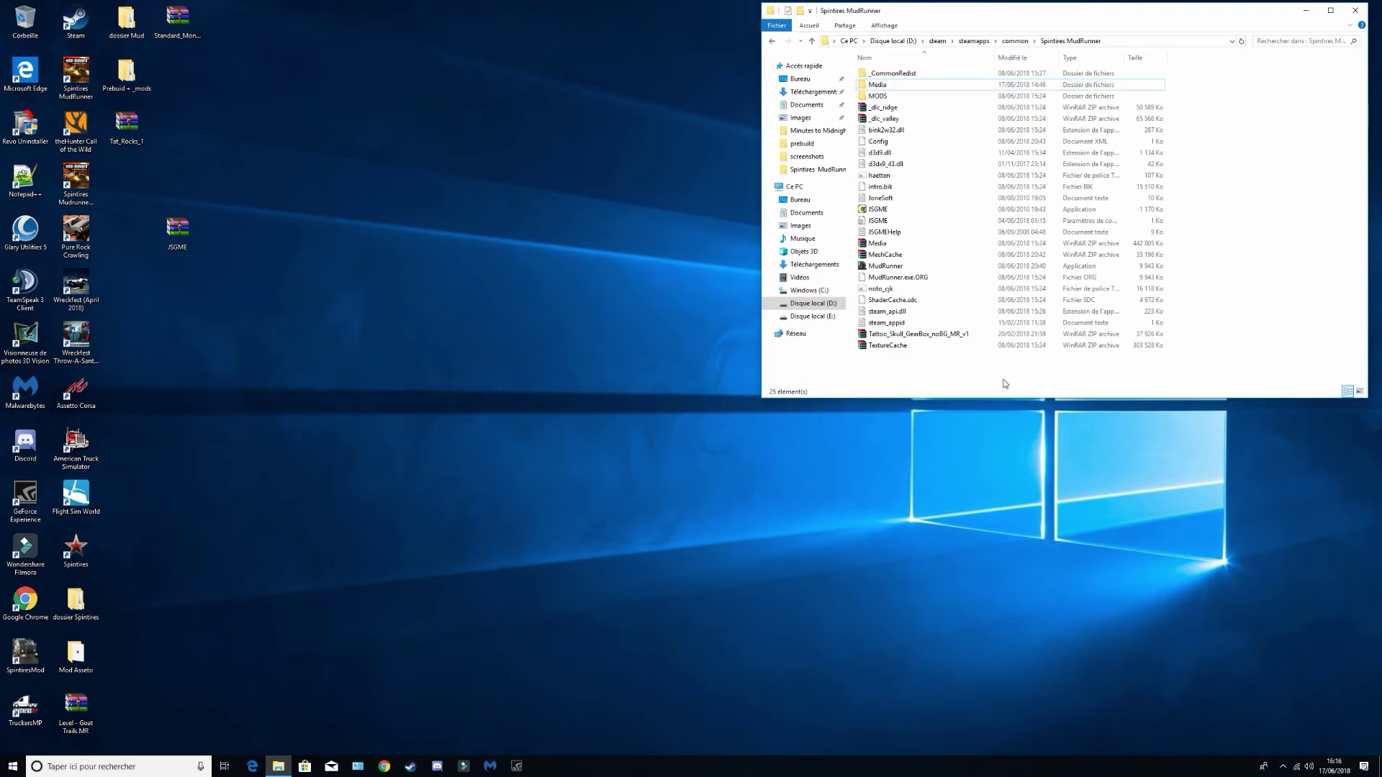
{"action": "right_click", "coordinate": [1005, 384]}
{"action": "mouse_move", "coordinate": [1070, 513]}
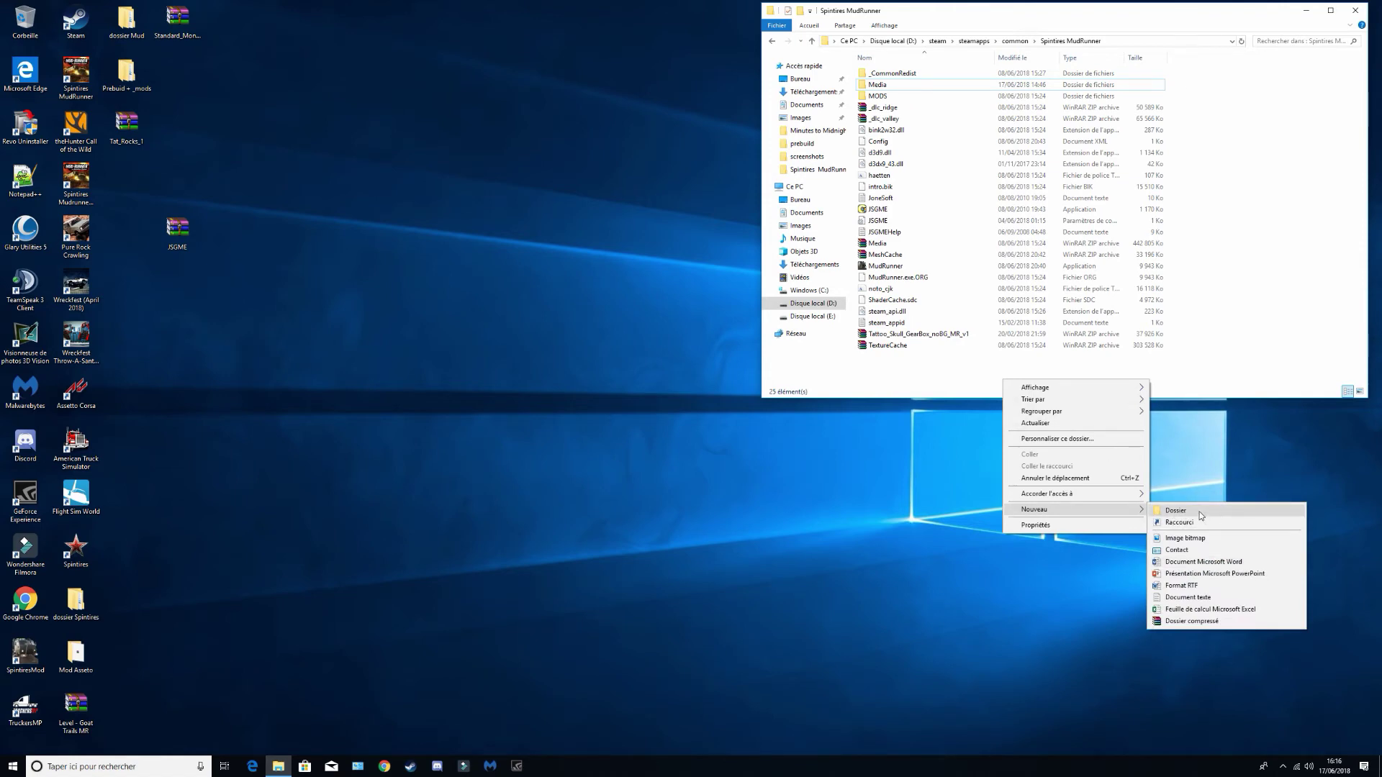
{"action": "left_click", "coordinate": [1198, 514]}
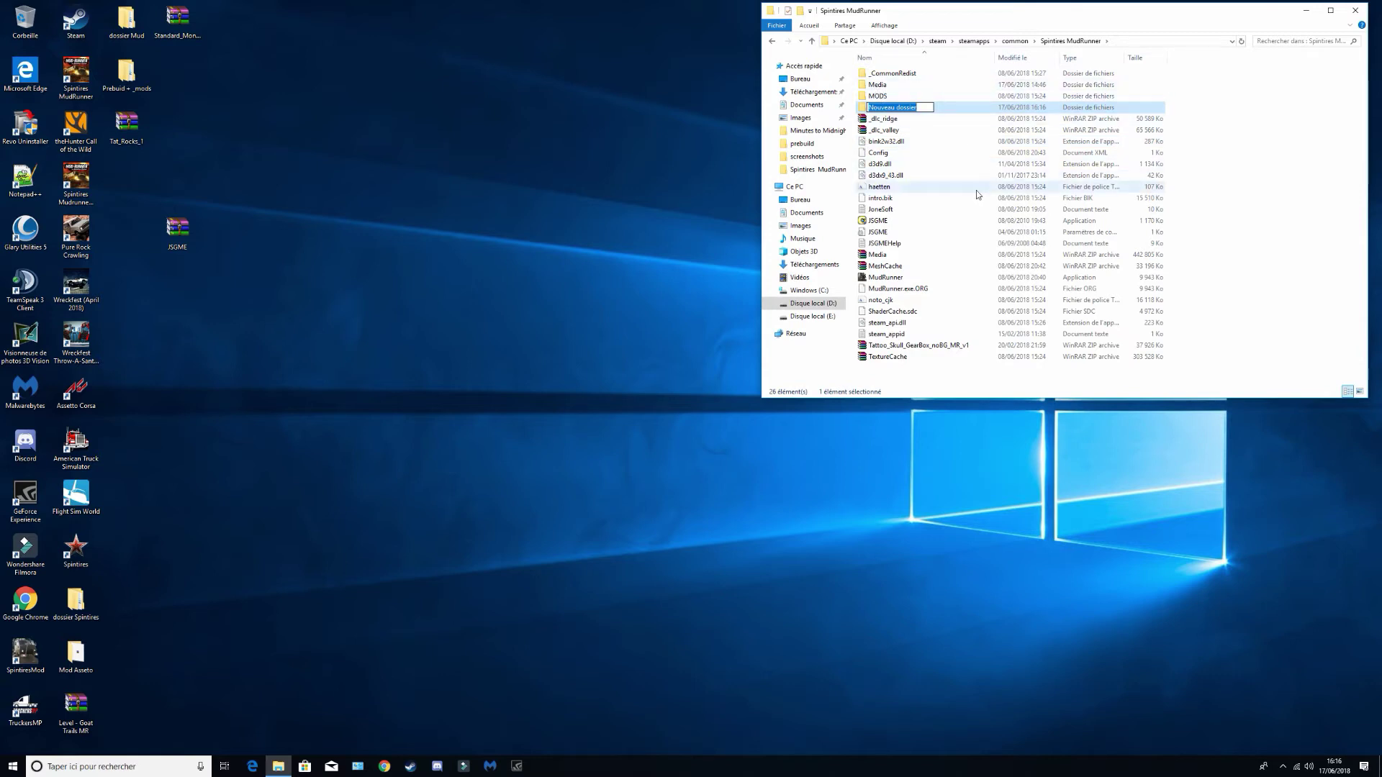
{"action": "left_click", "coordinate": [1234, 136]}
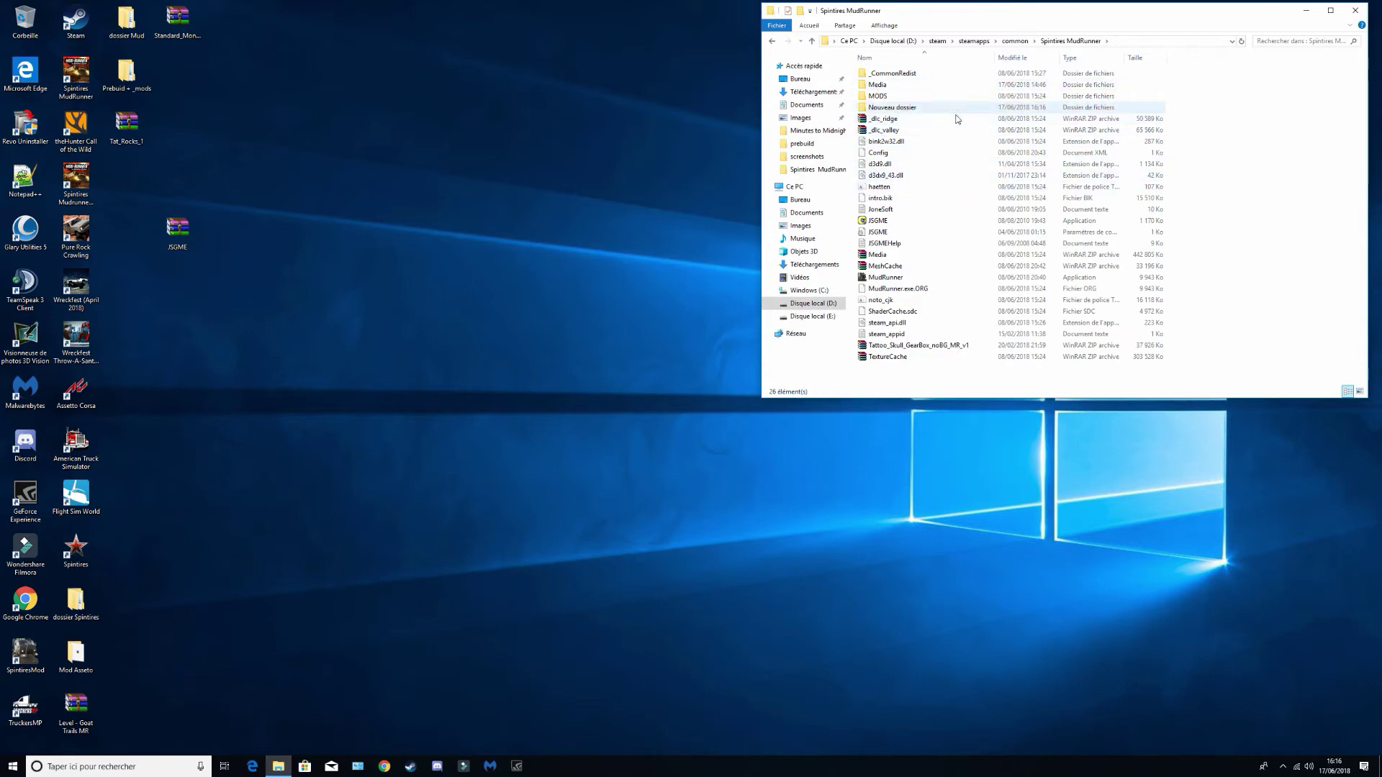
Step: Delete the Nouveau dossier folder from the Spintires MudRunner folder
{"action": "right_click", "coordinate": [921, 108]}
{"action": "right_click", "coordinate": [916, 108]}
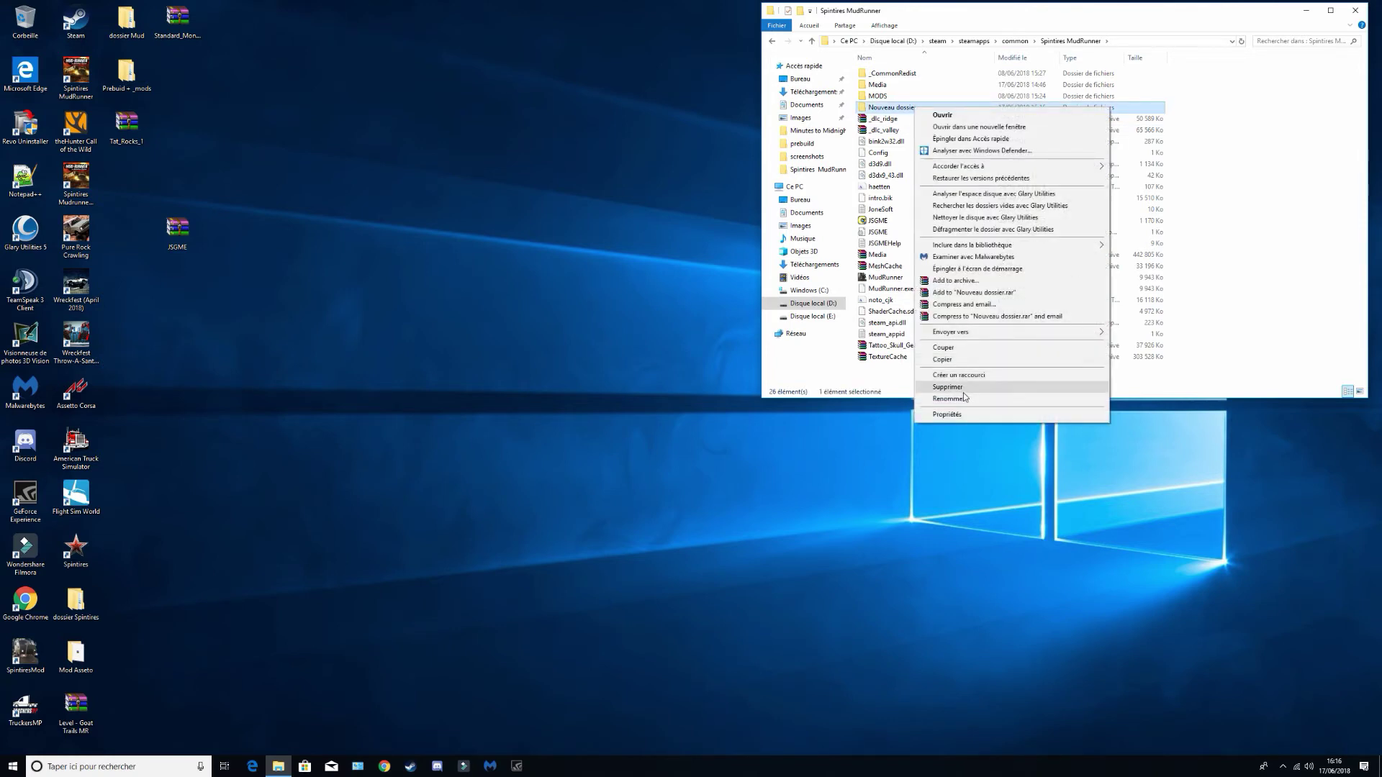
{"action": "left_click", "coordinate": [966, 392]}
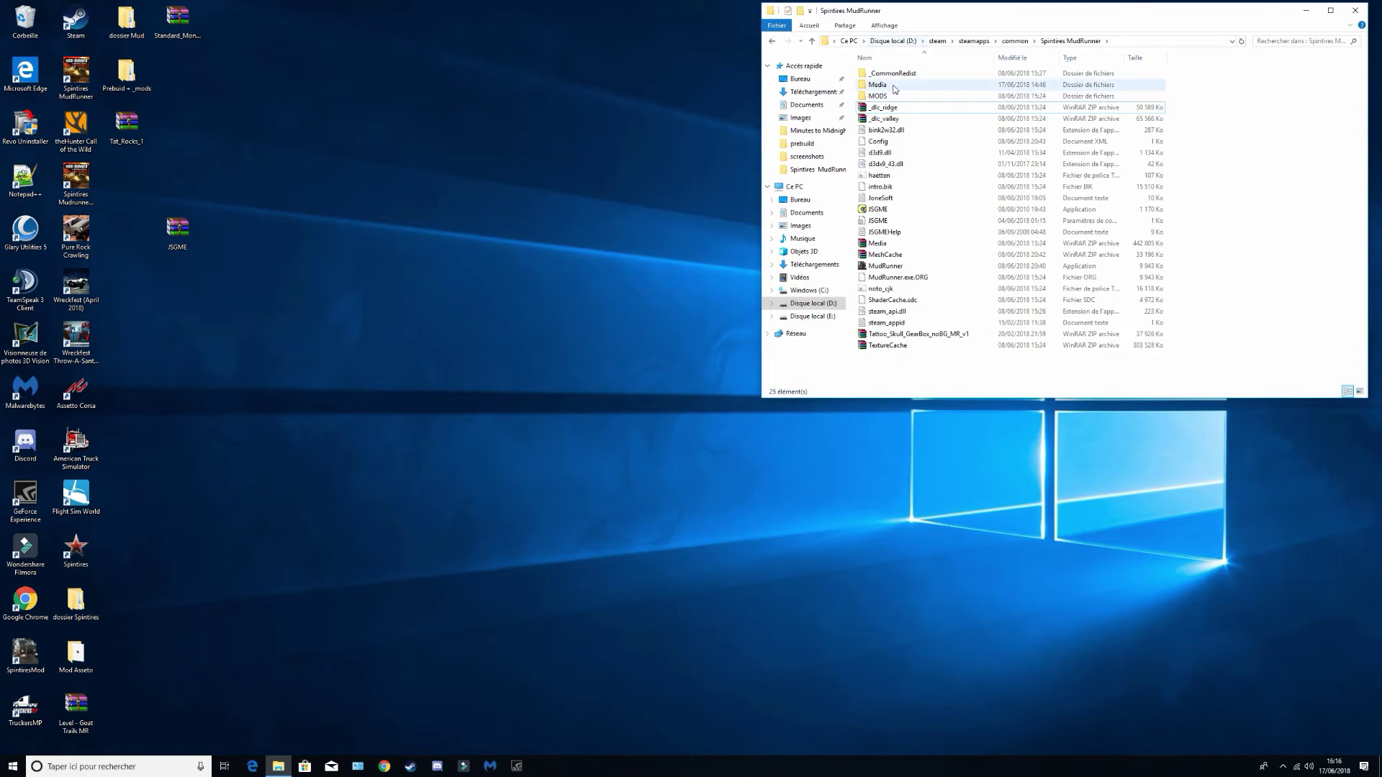
Step: Launch the JSGME application from the Spintires MudRunner folder and allow it to make changes to the computer
{"action": "mouse_move", "coordinate": [911, 99]}
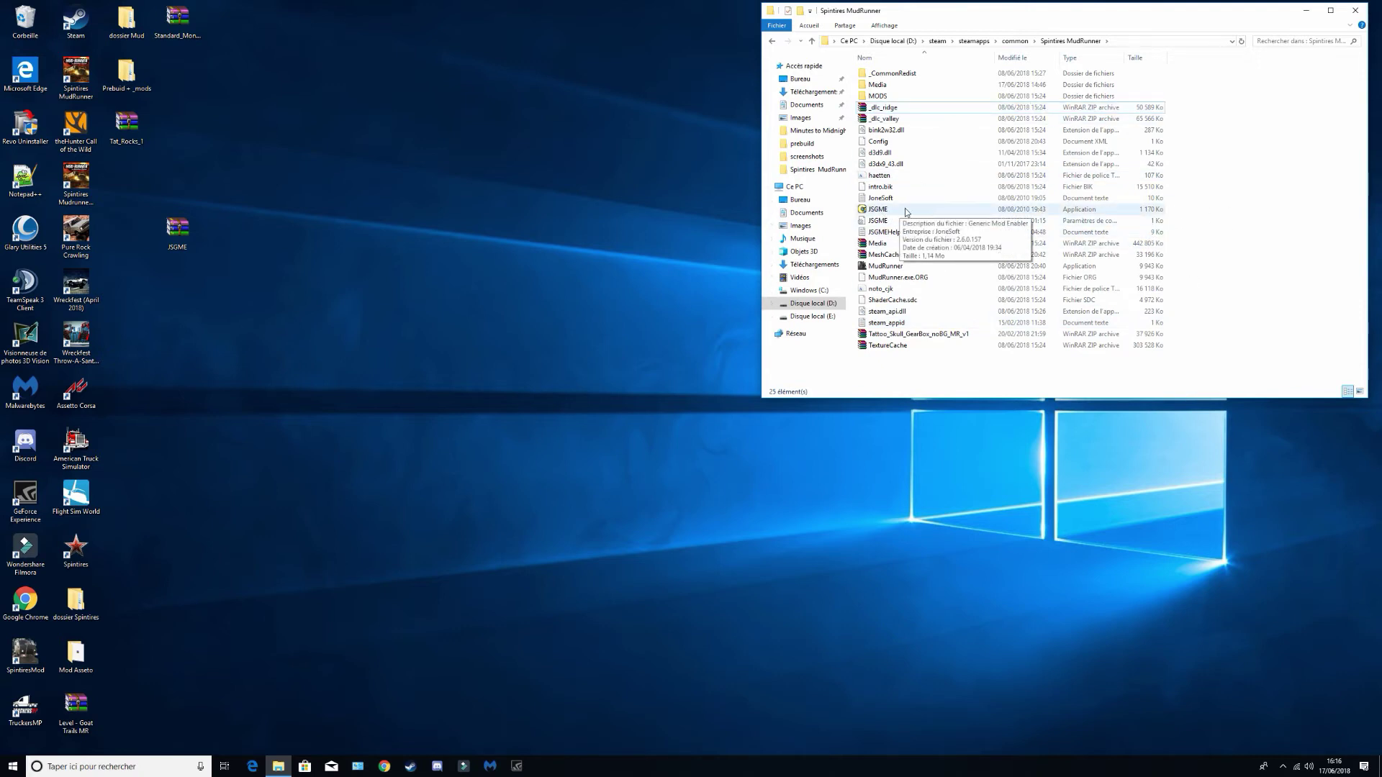
{"action": "left_click", "coordinate": [881, 210]}
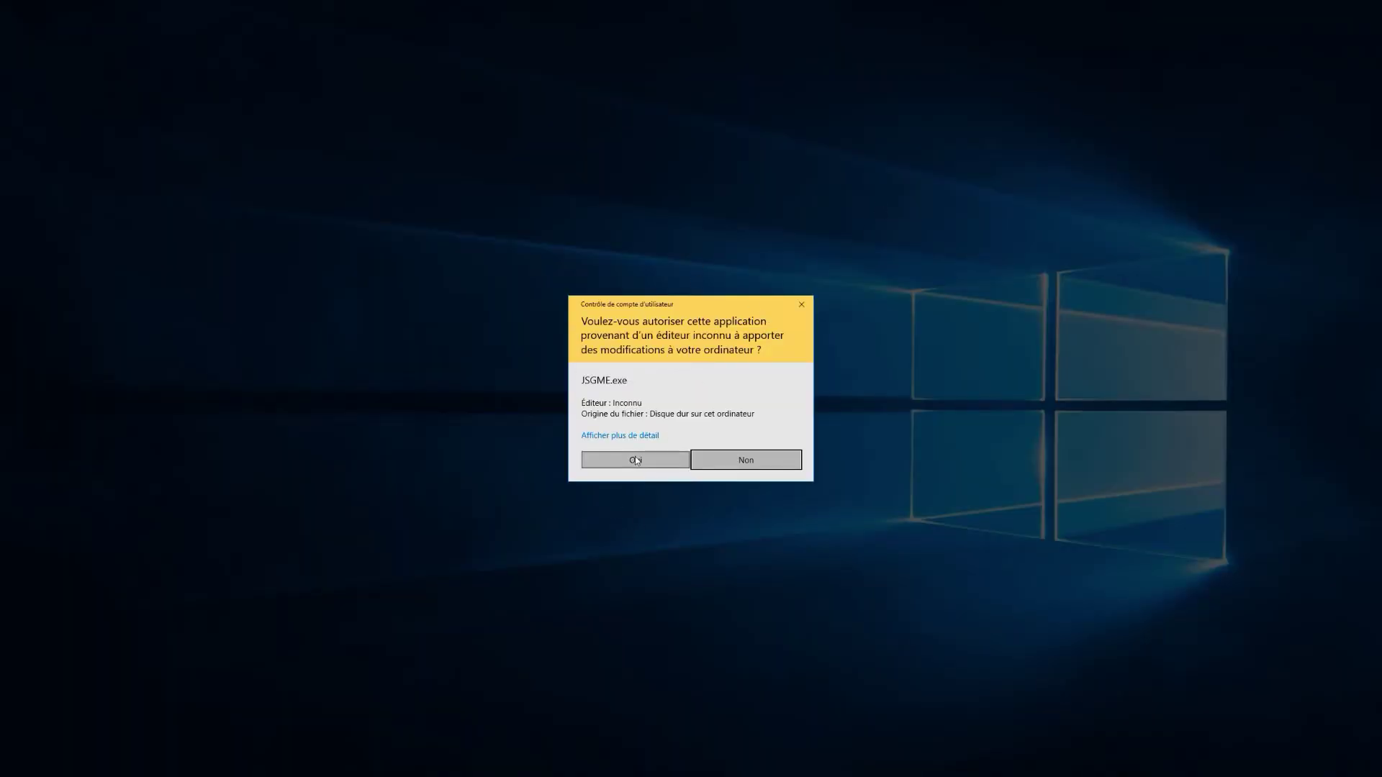
{"action": "left_click", "coordinate": [637, 462]}
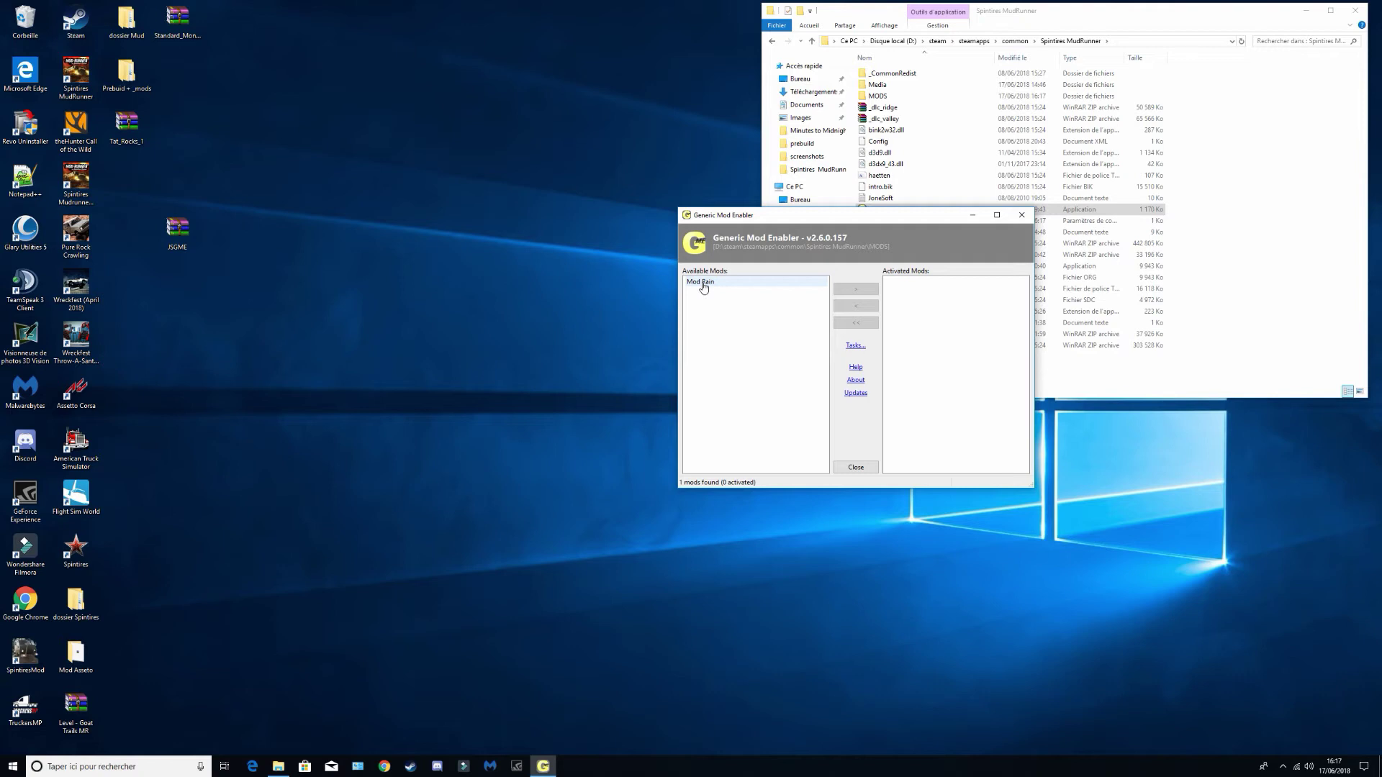
Step: Add the Goat Trails Mudrunner folder from the desktop's Level - Goat Trails MR archive to JSGME's available mods, and close the archive
{"action": "left_click_drag", "start_coordinate": [75, 712], "coordinate": [198, 403]}
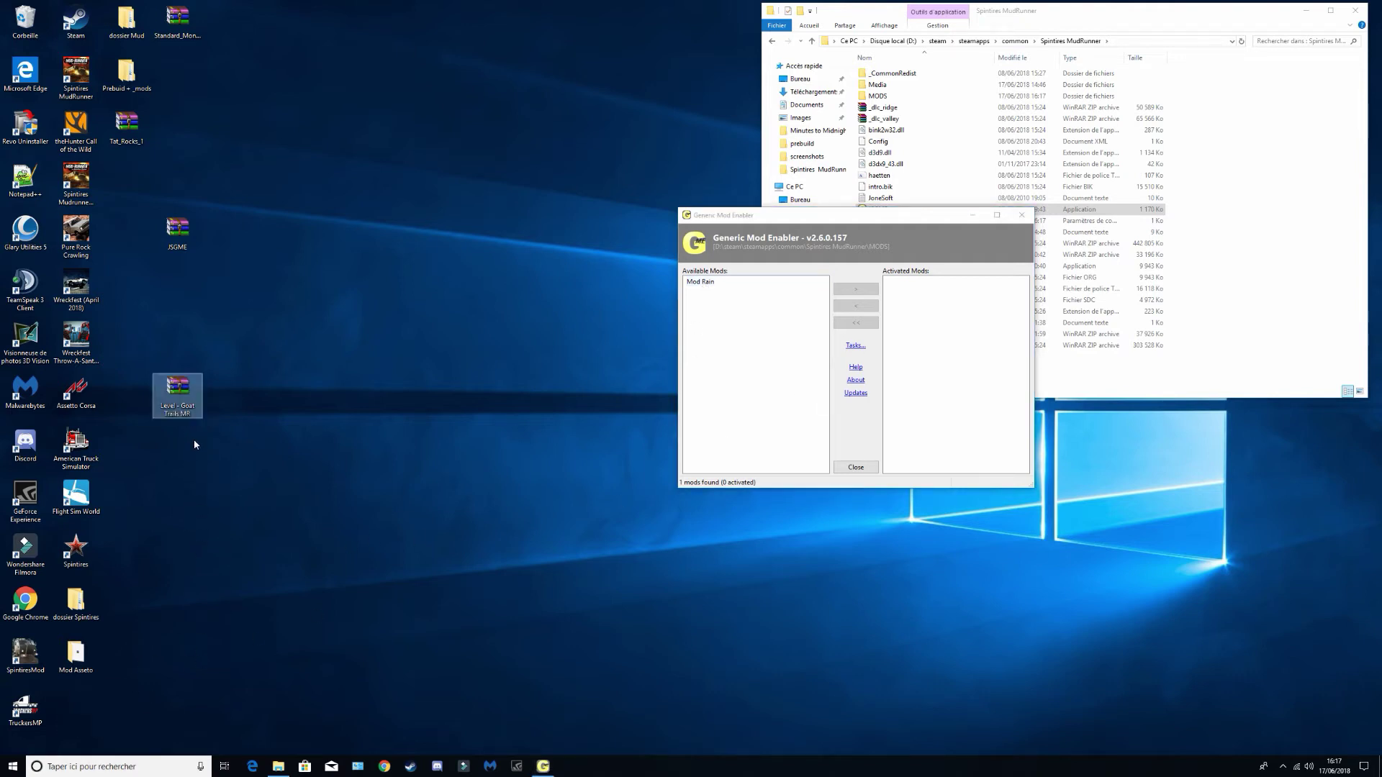
{"action": "double_click", "coordinate": [195, 392]}
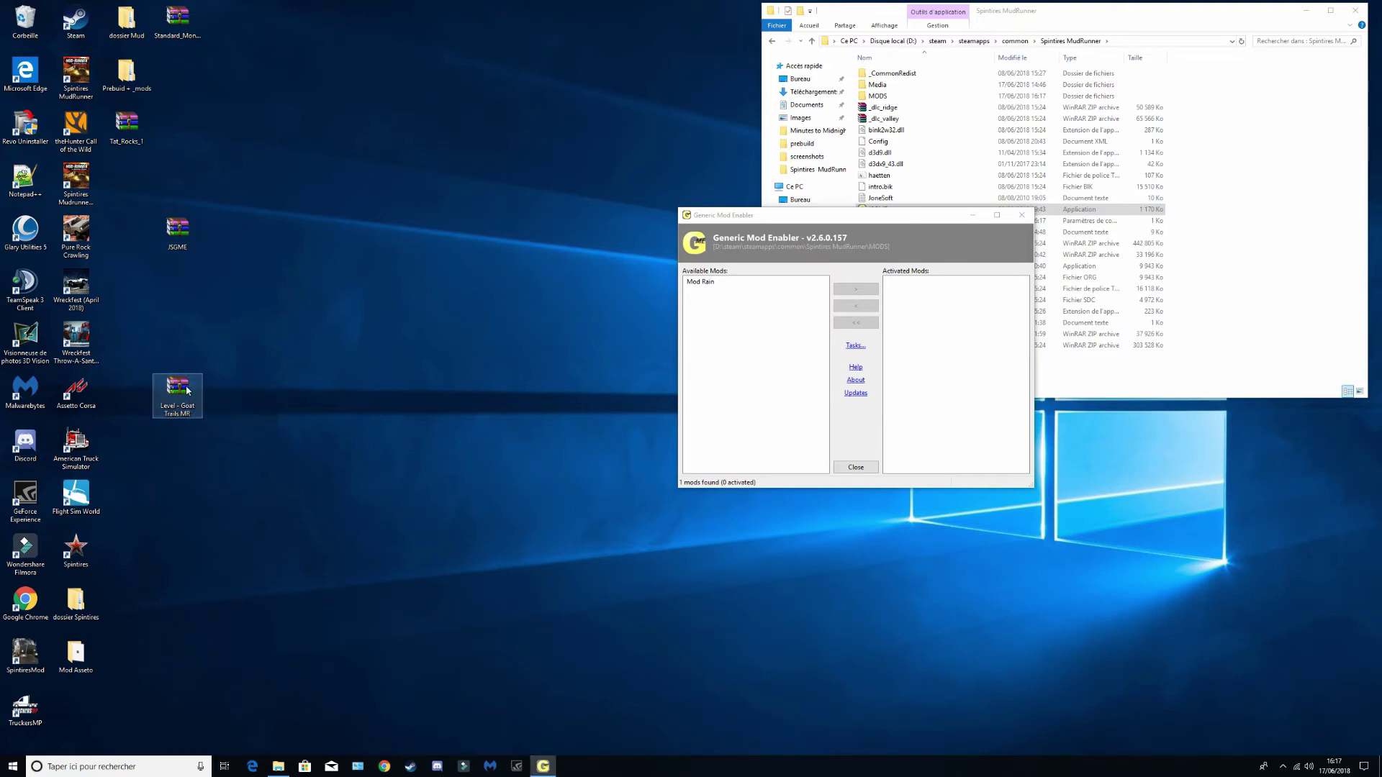
{"action": "double_click", "coordinate": [98, 111]}
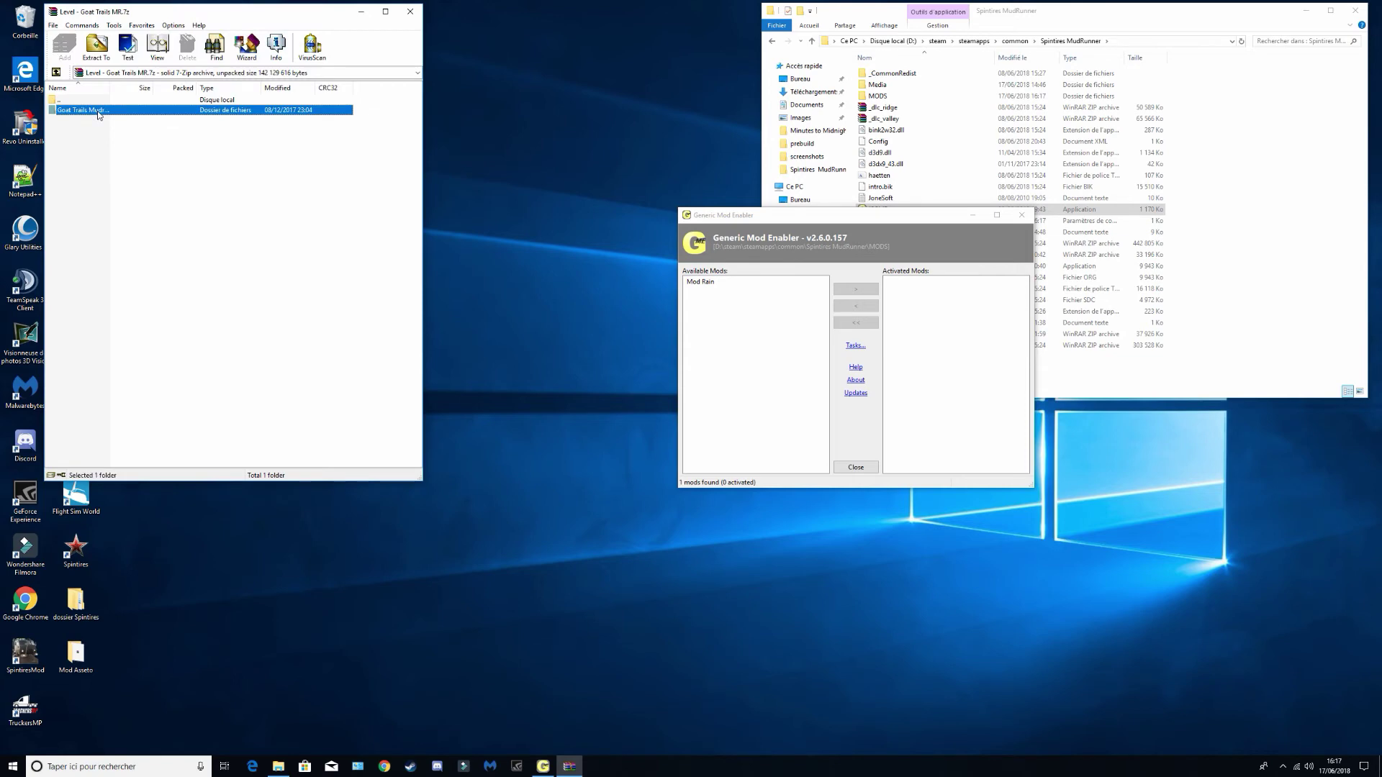
{"action": "left_click", "coordinate": [56, 72]}
{"action": "left_click_drag", "start_coordinate": [101, 113], "coordinate": [756, 349]}
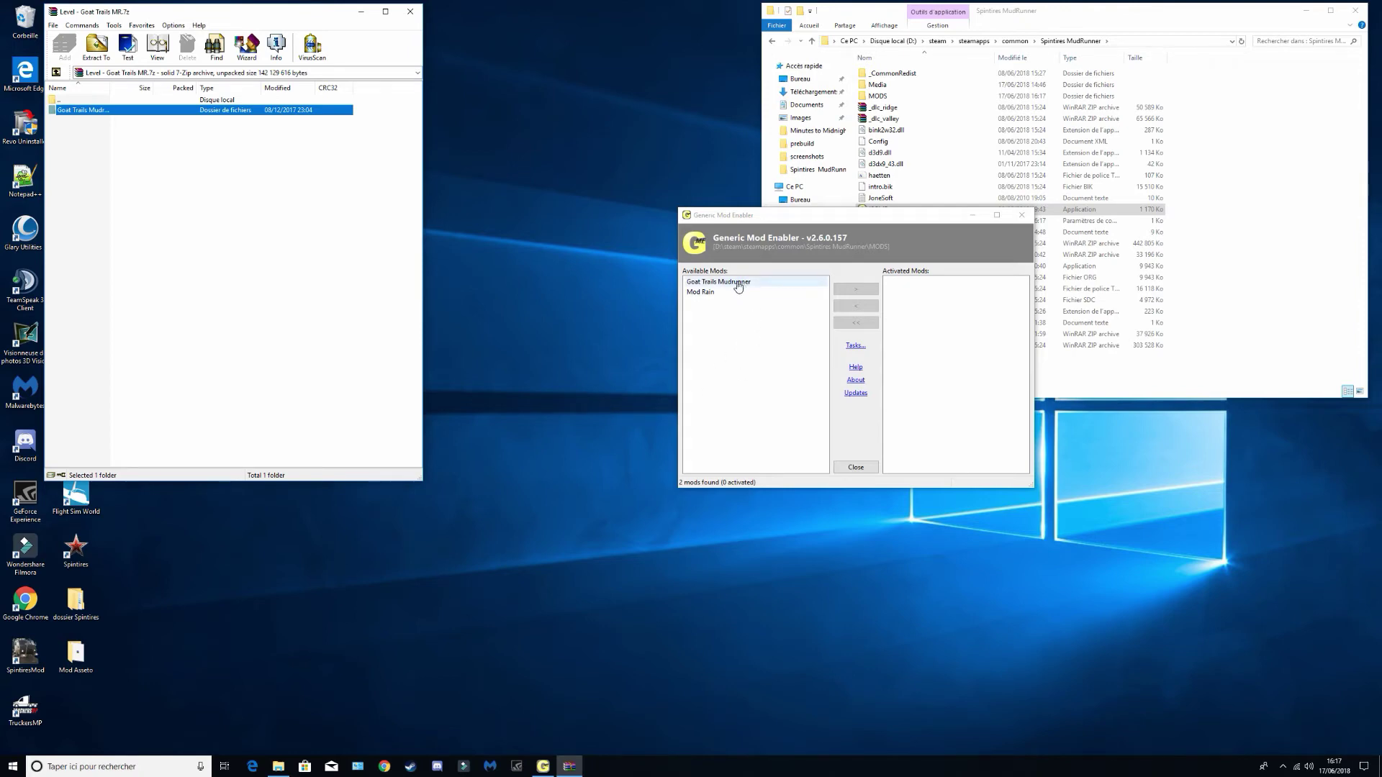
{"action": "left_click", "coordinate": [57, 74]}
{"action": "left_click", "coordinate": [410, 11]}
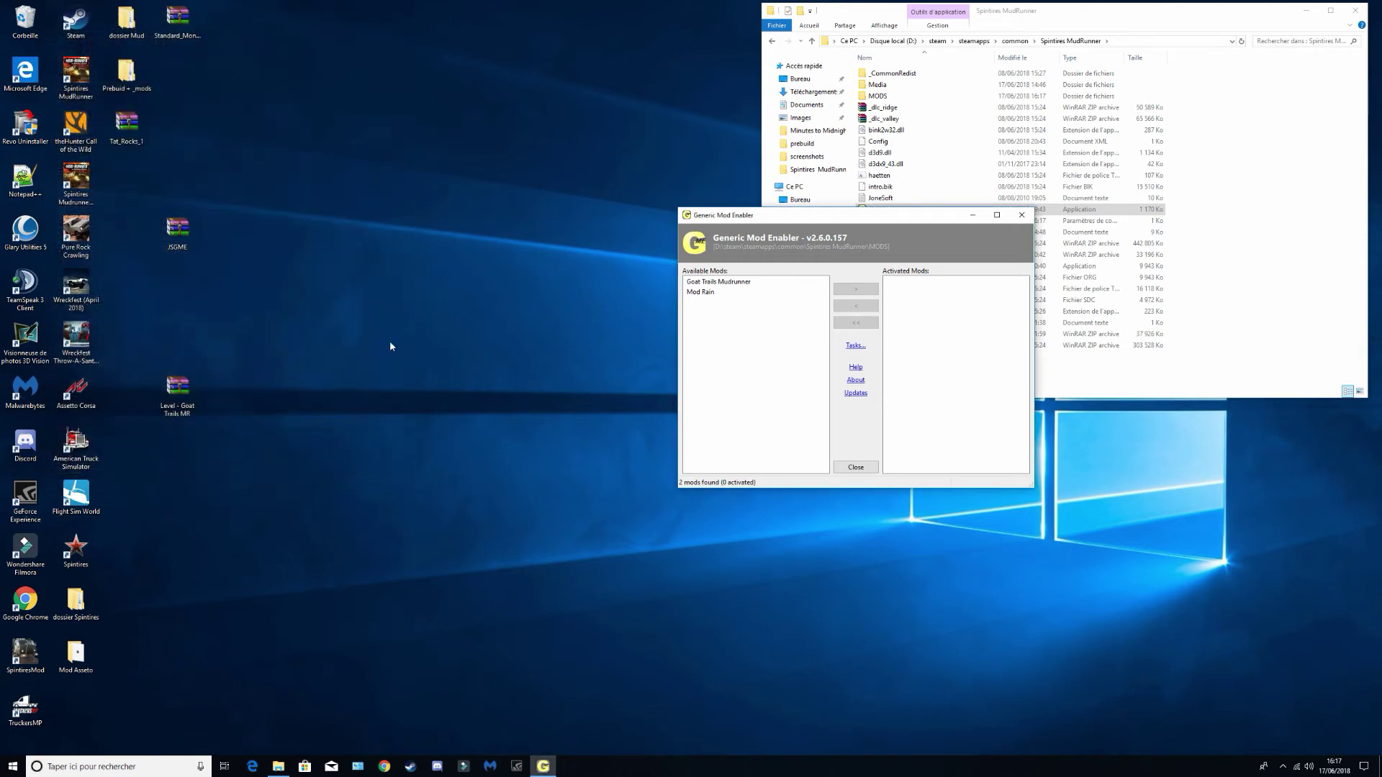
Step: Examine the structure of the Level - Goat Trails MR archive down to the contents of its Media folder, and close the archive
{"action": "double_click", "coordinate": [180, 399]}
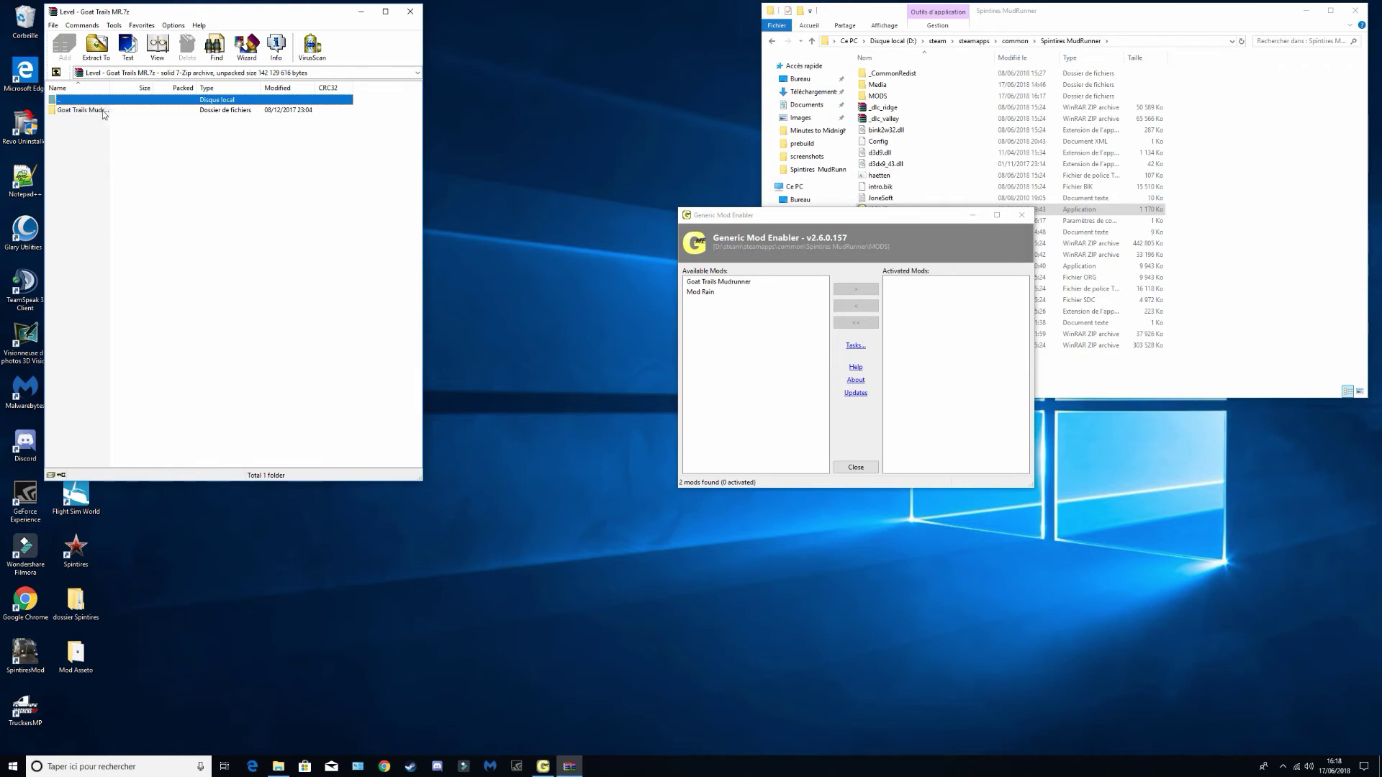
{"action": "left_click", "coordinate": [57, 74]}
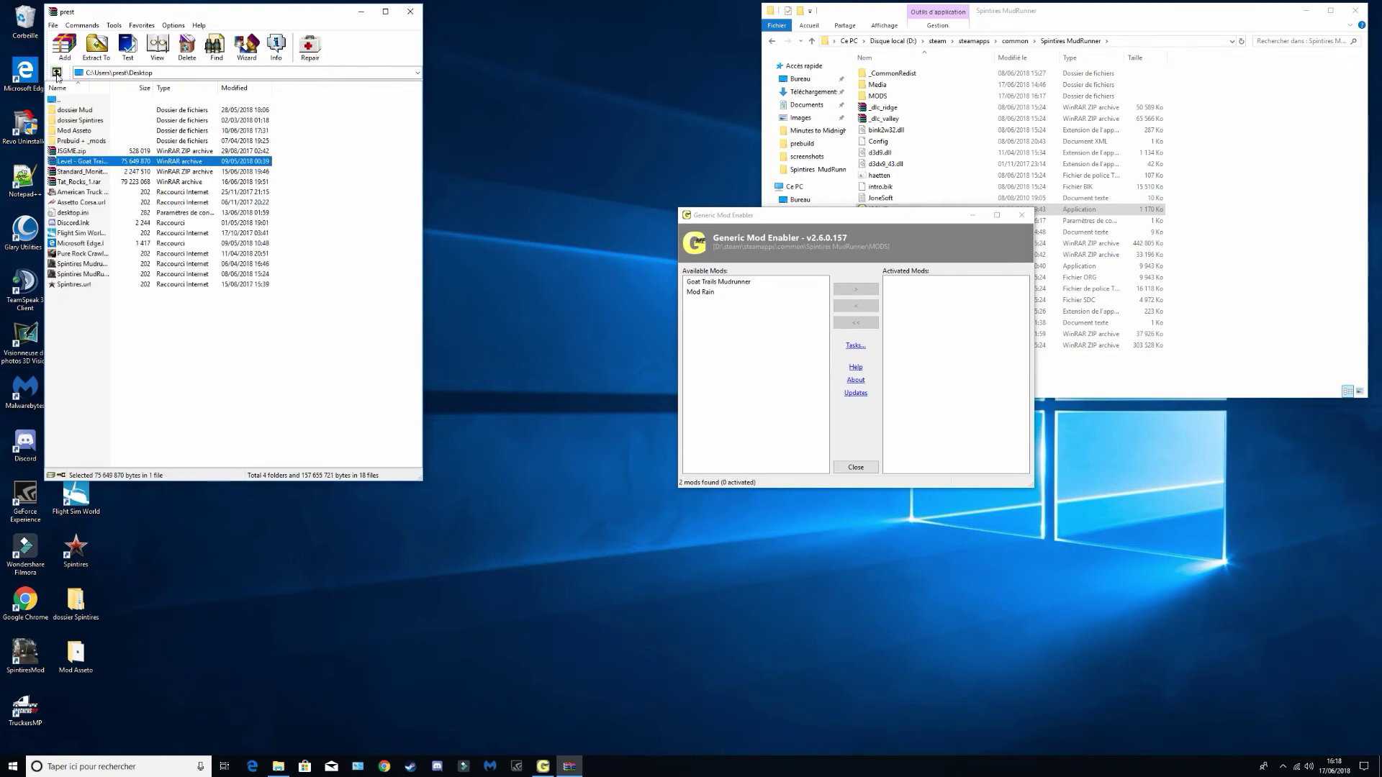
{"action": "left_click", "coordinate": [57, 74]}
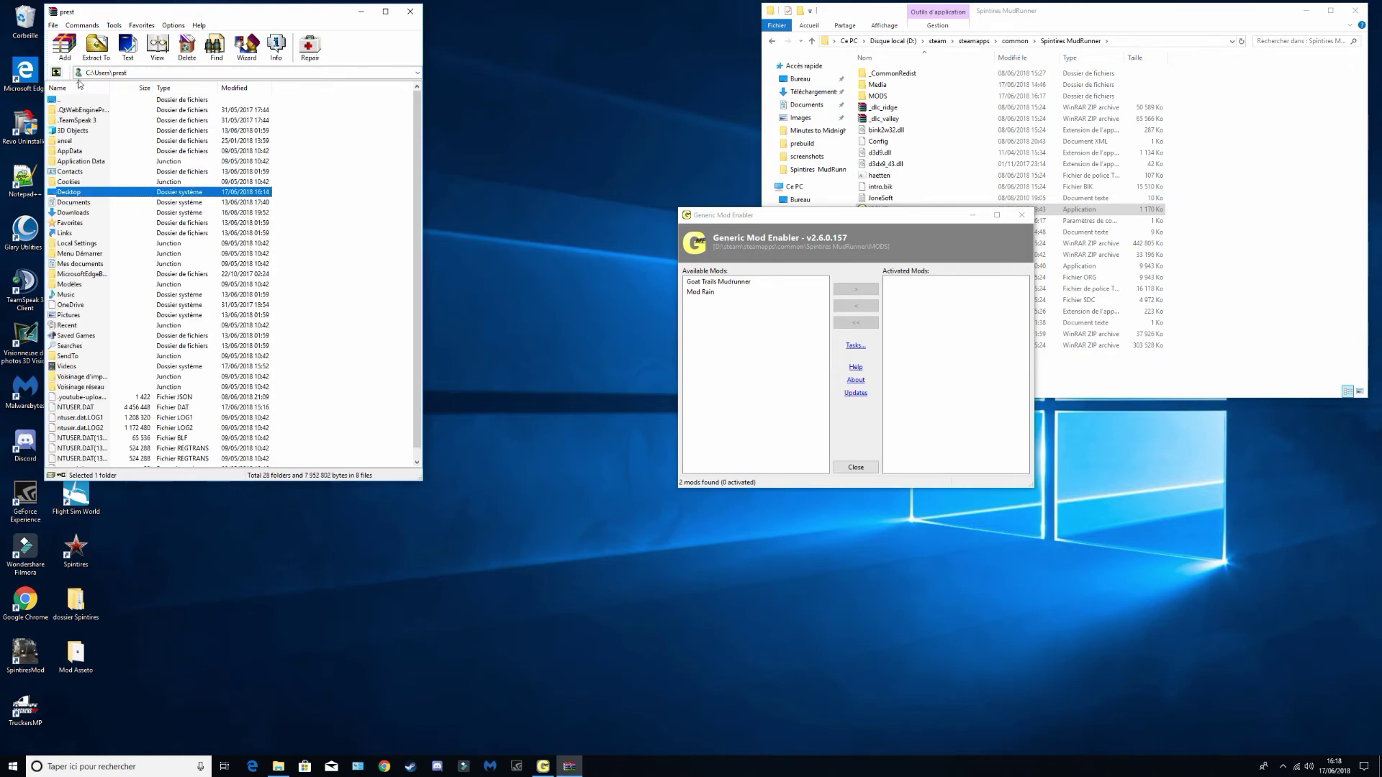
{"action": "left_click", "coordinate": [411, 11]}
{"action": "double_click", "coordinate": [163, 398]}
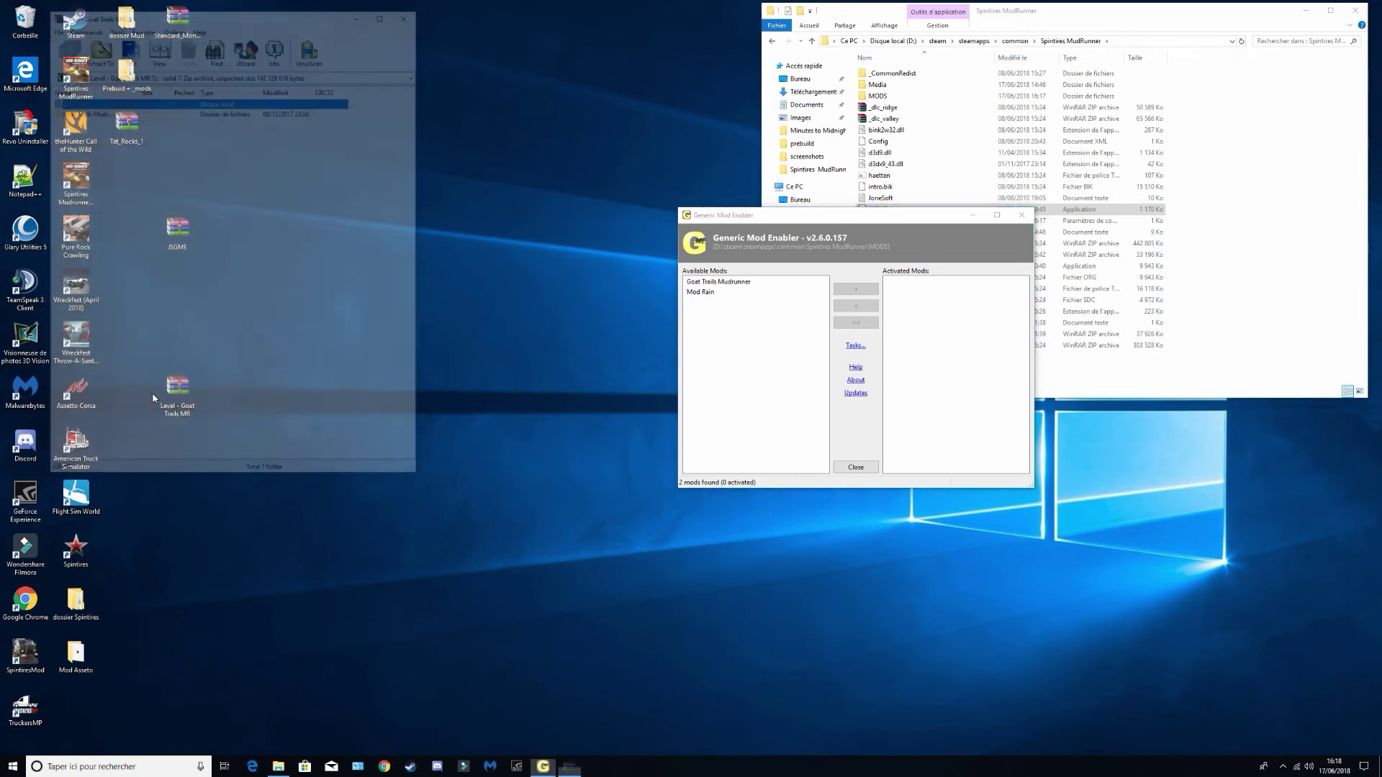
{"action": "double_click", "coordinate": [101, 110]}
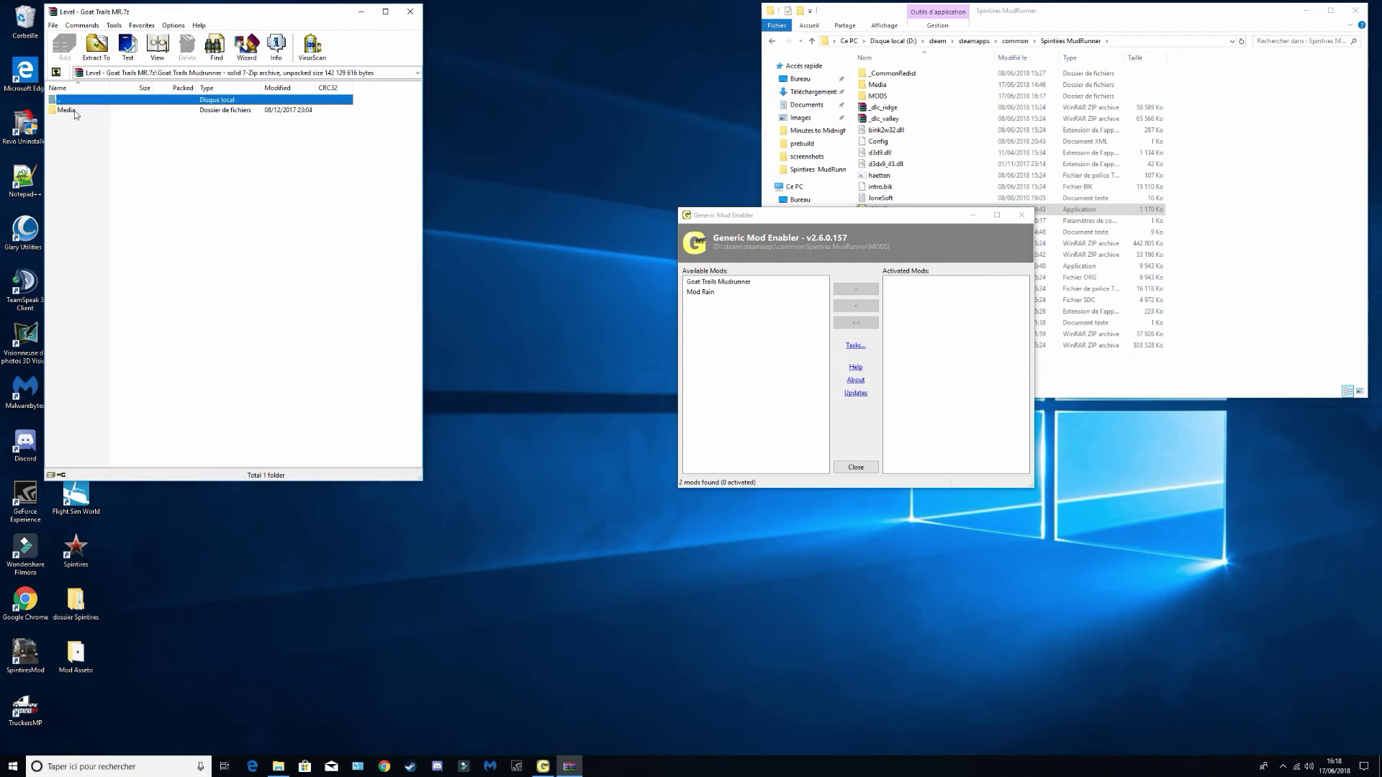
{"action": "double_click", "coordinate": [75, 111]}
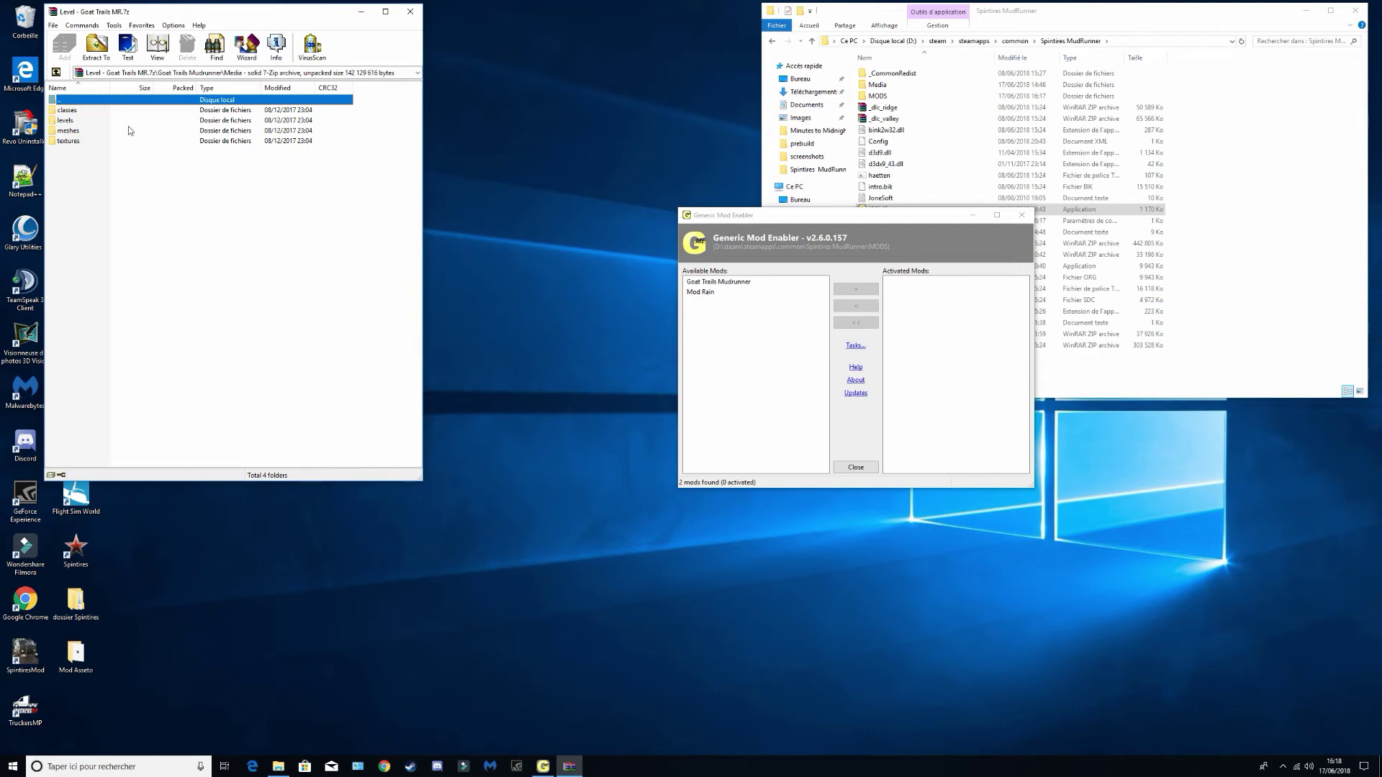
{"action": "left_click", "coordinate": [57, 73]}
{"action": "left_click", "coordinate": [57, 73]}
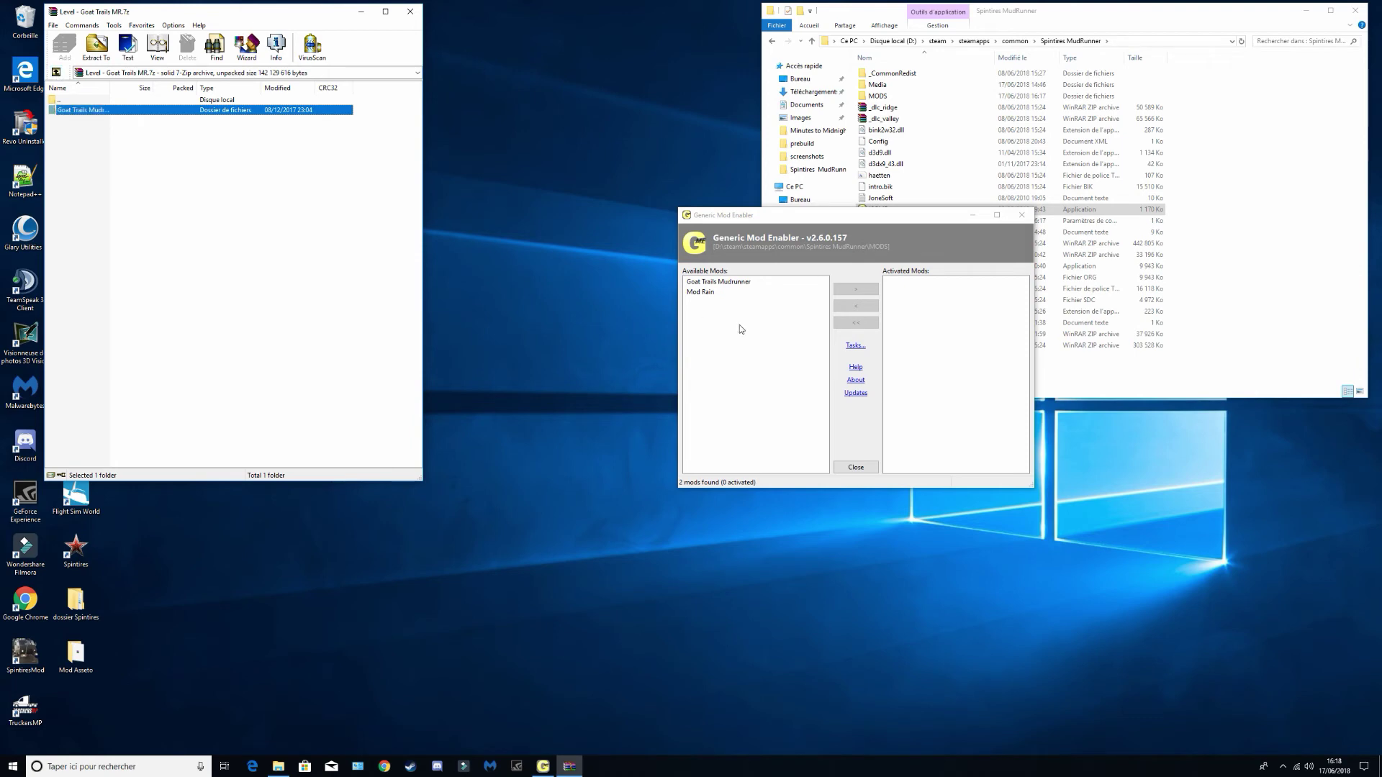
{"action": "left_click", "coordinate": [410, 12]}
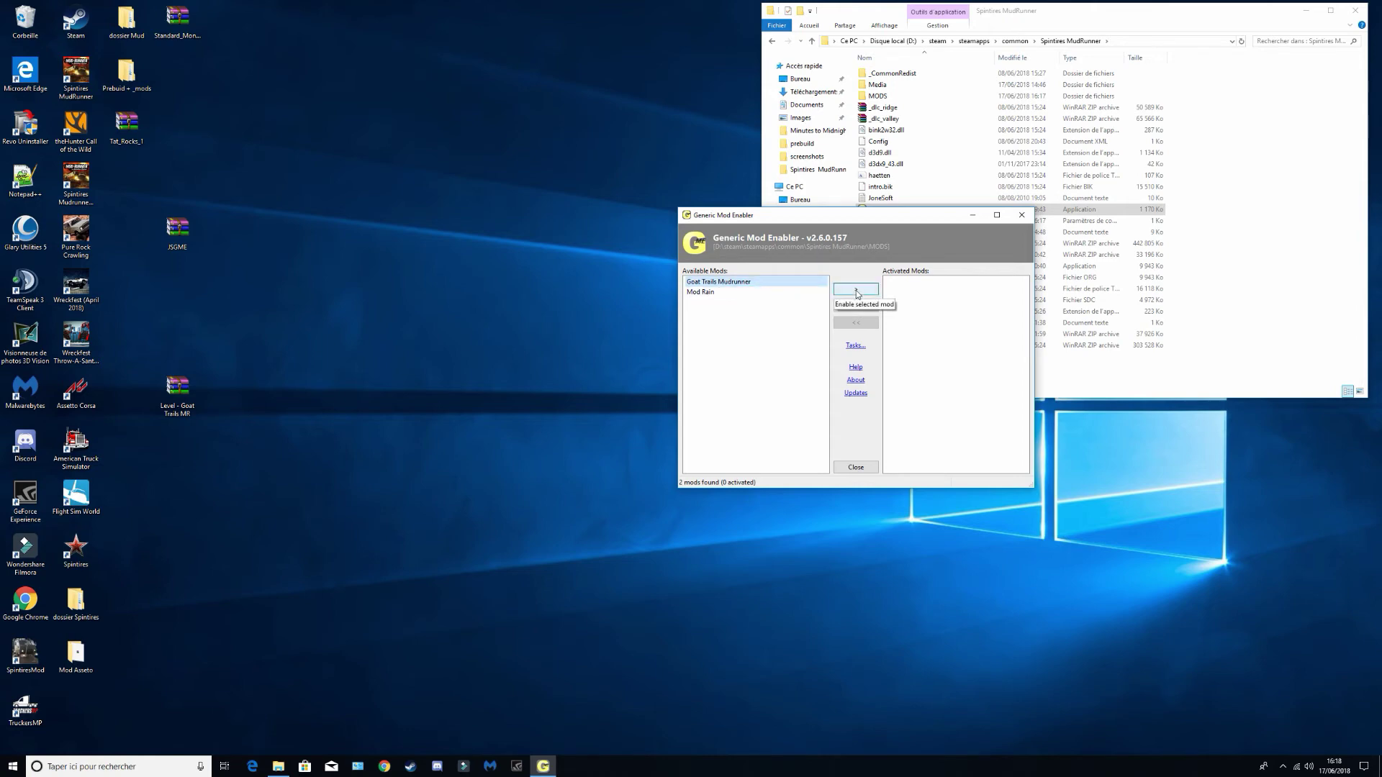
Step: Enable the Goat Trails Mudrunner mod and the Mod Rain mod, accepting the folder overlap between them
{"action": "left_click", "coordinate": [856, 290]}
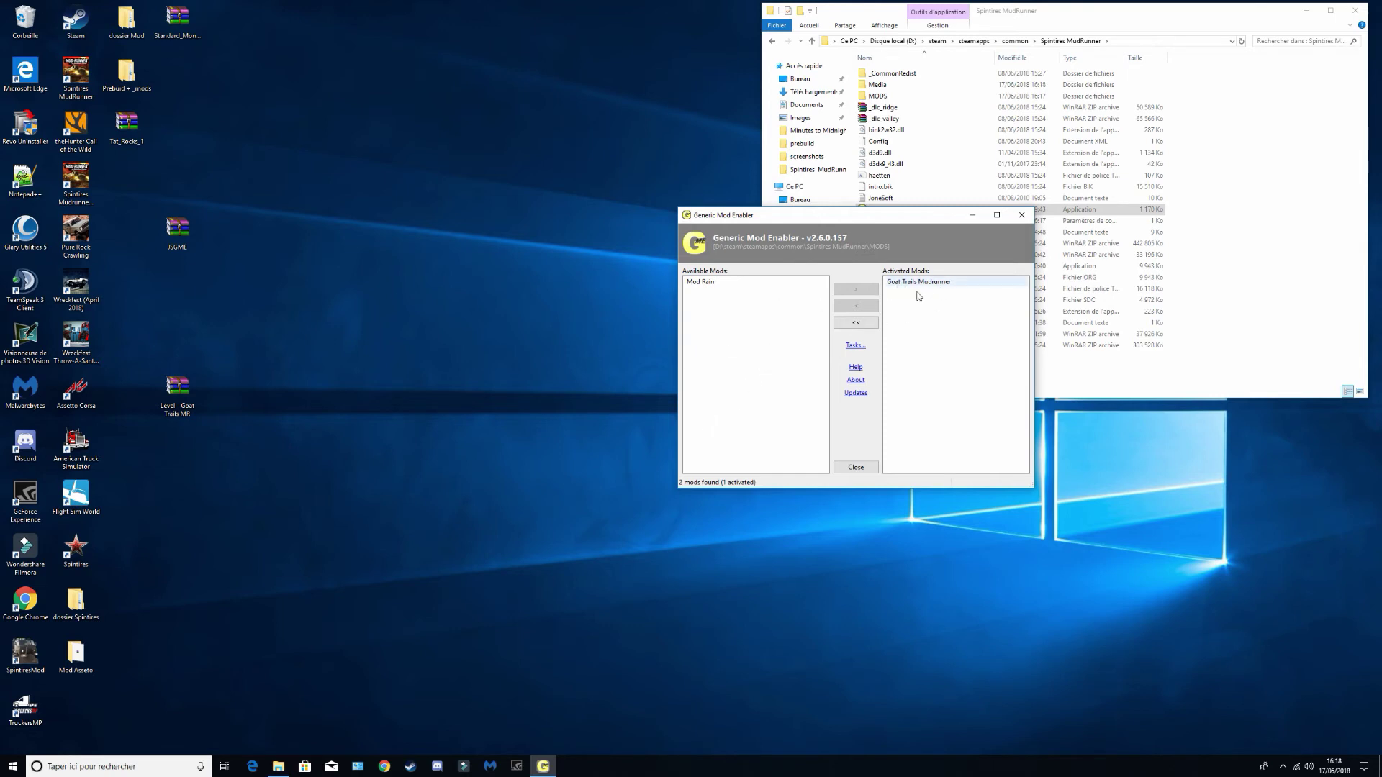
{"action": "left_click", "coordinate": [702, 282]}
{"action": "left_click", "coordinate": [856, 288]}
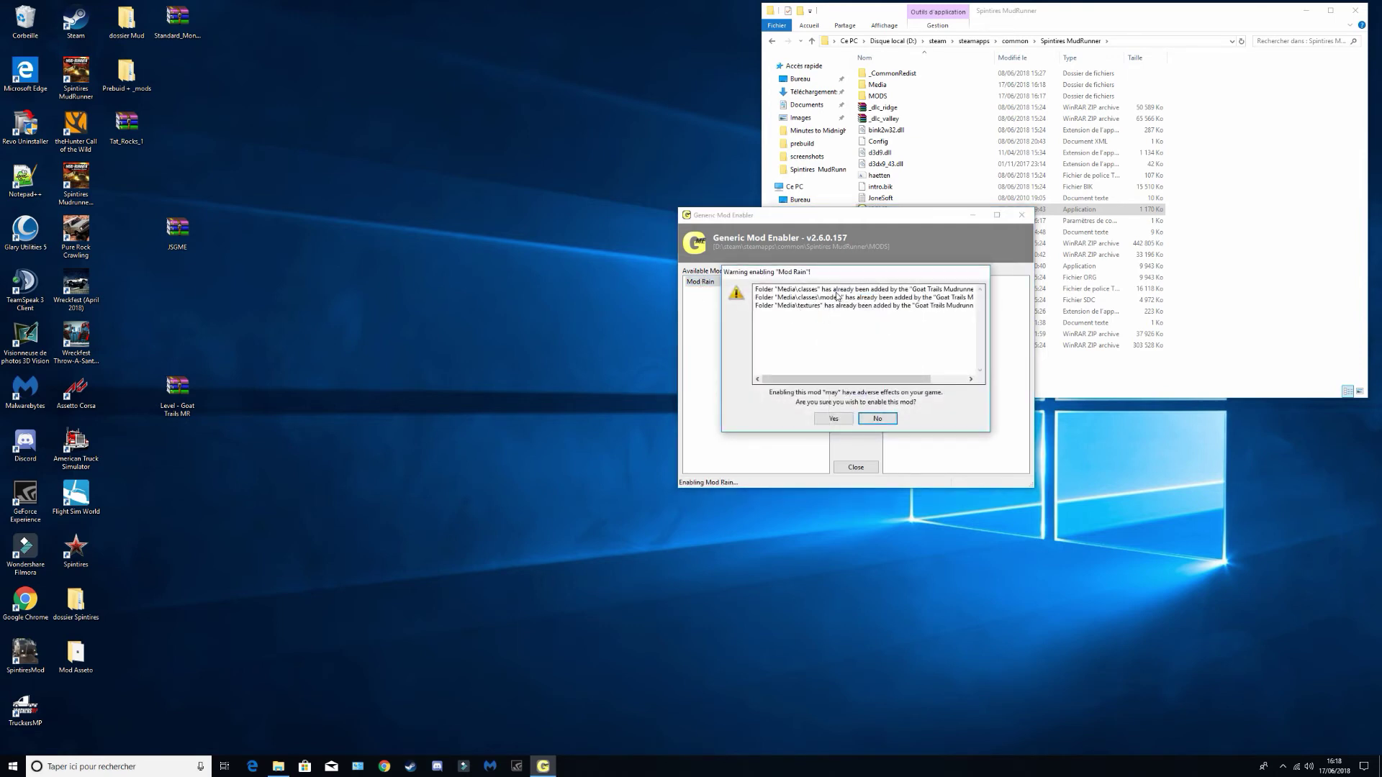
{"action": "left_click", "coordinate": [834, 419]}
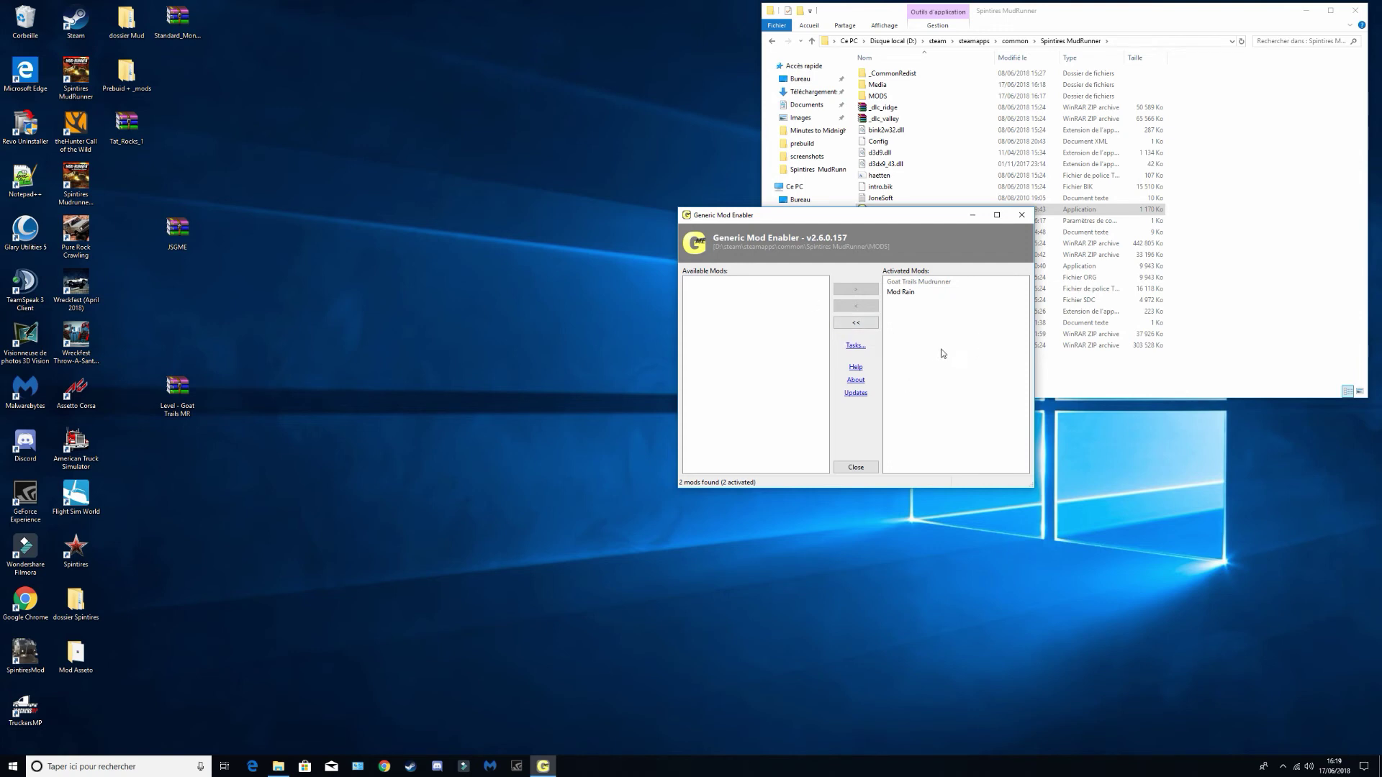
Step: Disable the Mod Rain mod and the Goat Trails Mudrunner mod, returning both to the available mods
{"action": "left_click", "coordinate": [901, 295]}
{"action": "left_click", "coordinate": [865, 312]}
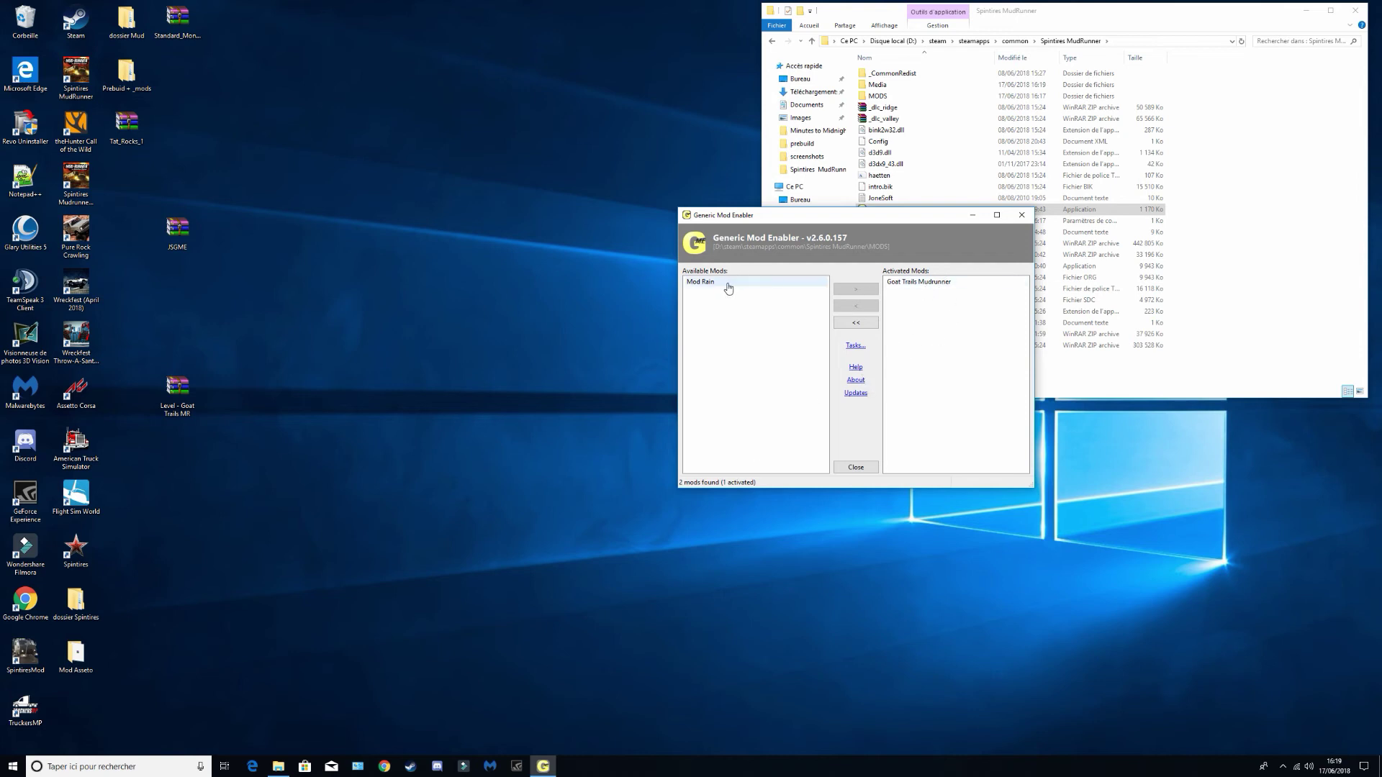
{"action": "left_click", "coordinate": [926, 283]}
{"action": "left_click", "coordinate": [856, 305]}
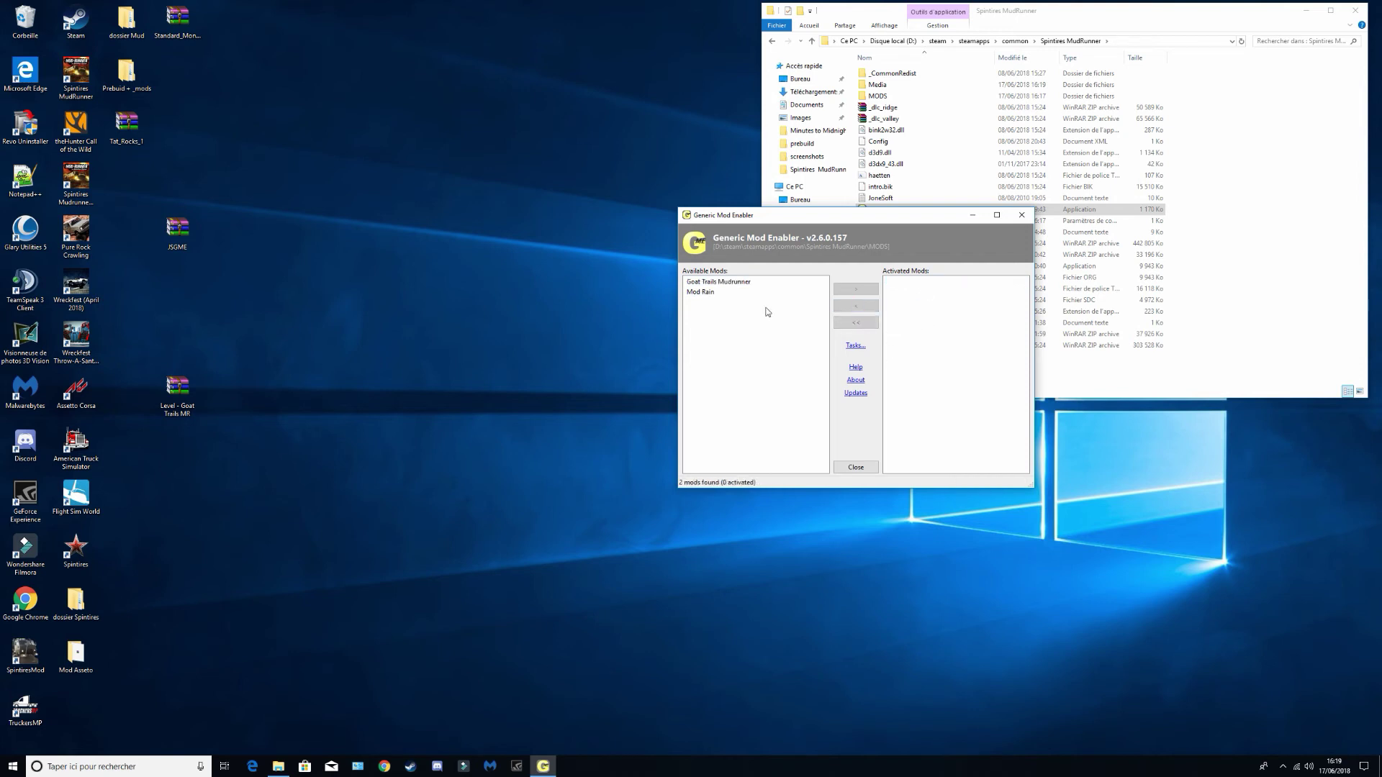
Step: Delete the Goat Trails Mudrunner mod from the available mods and close the mod enabler
{"action": "left_click", "coordinate": [734, 282]}
{"action": "right_click", "coordinate": [734, 282]}
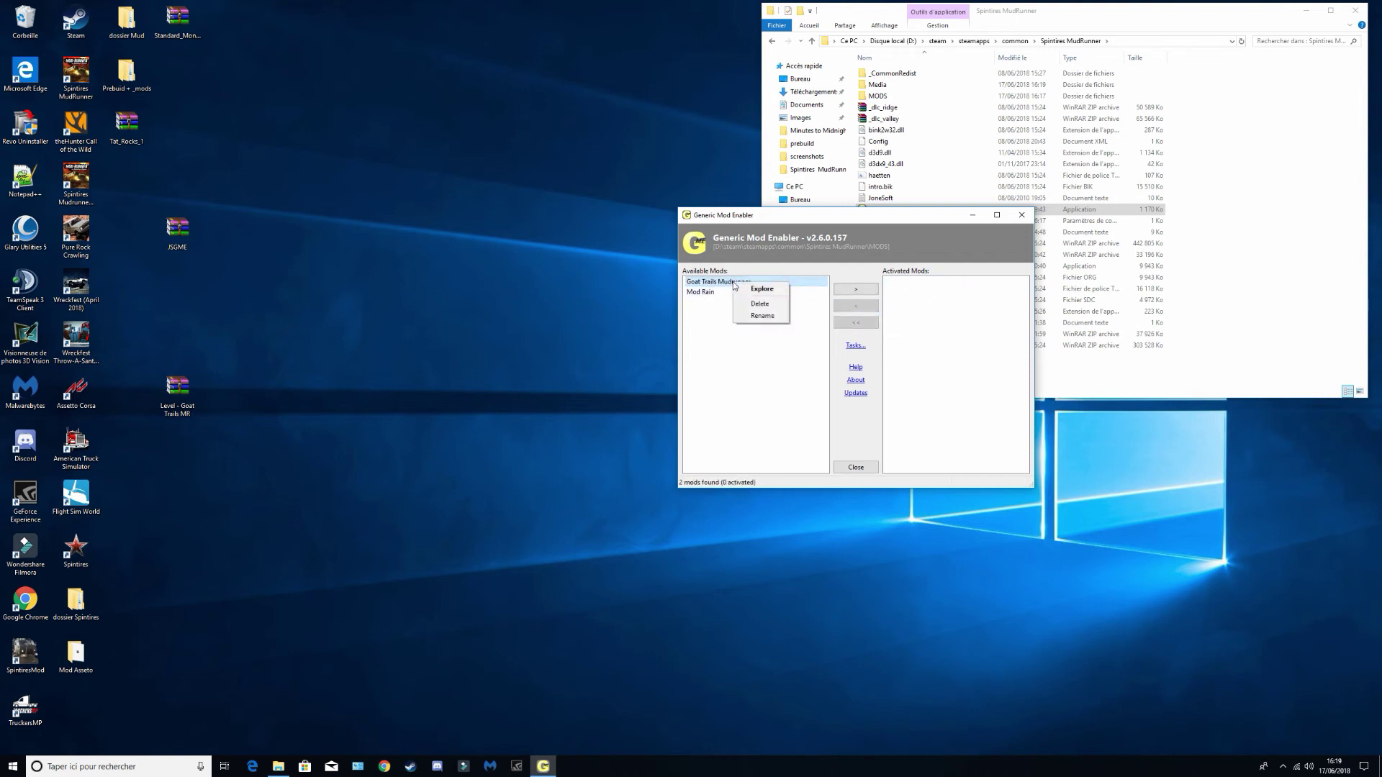
{"action": "left_click", "coordinate": [766, 305]}
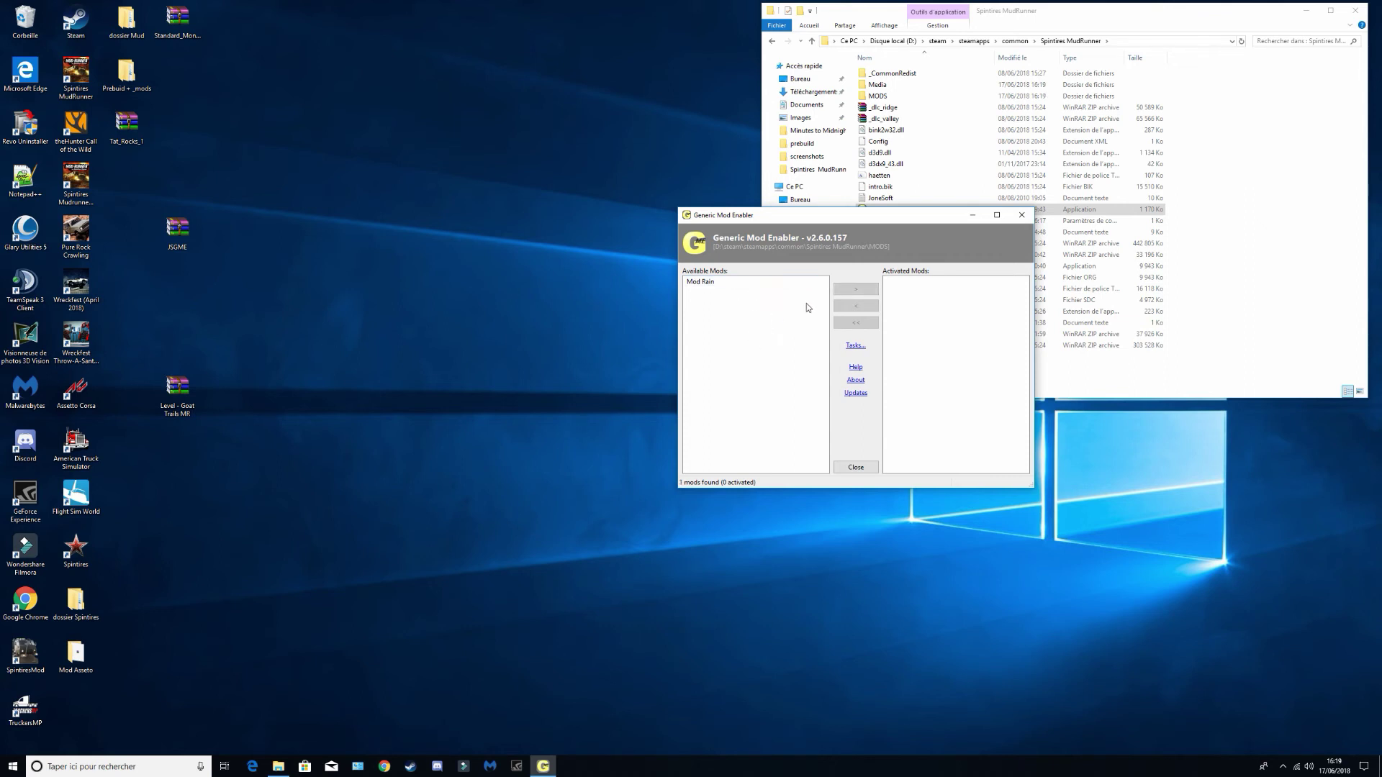
{"action": "left_click", "coordinate": [1021, 214]}
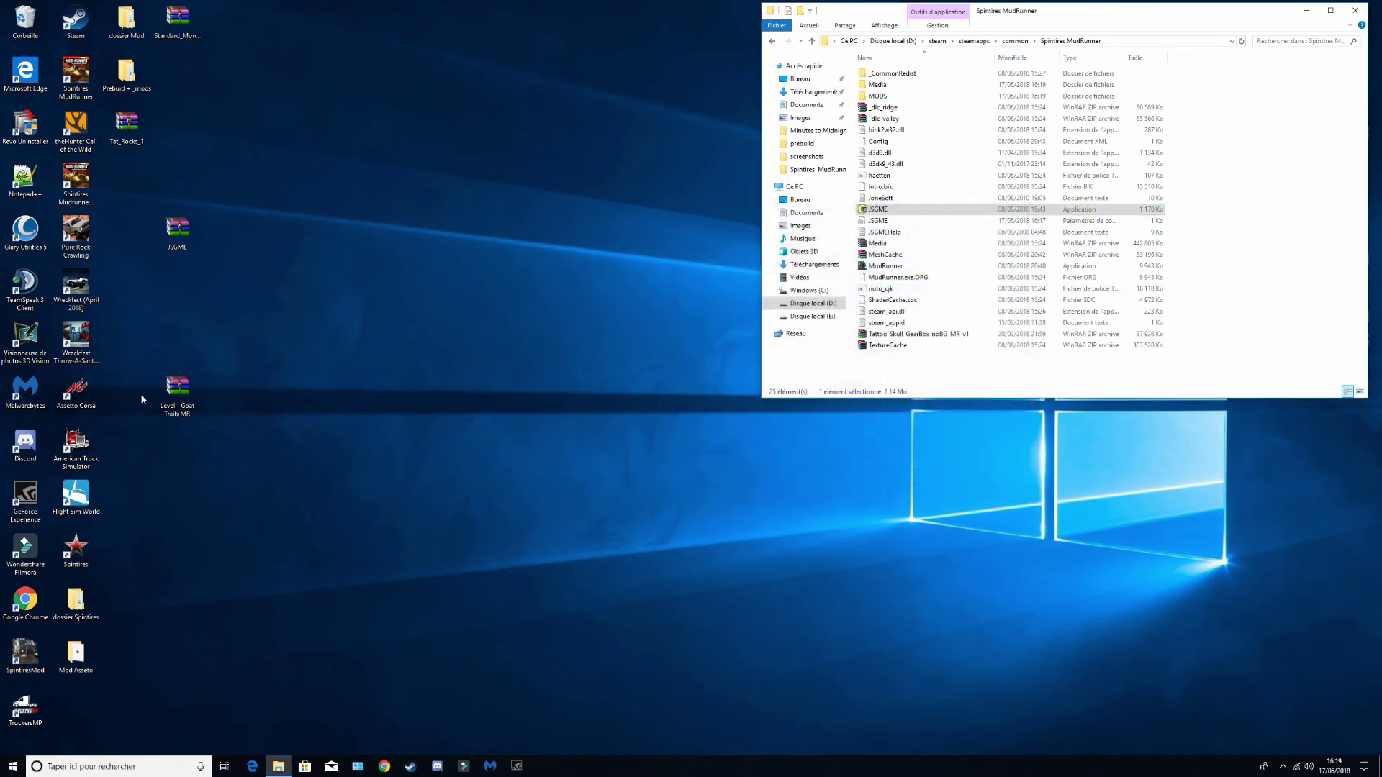
Step: Put the Goat Trails archive back below Mod Assets on the desktop, store the JSGME archive in dossier Mud, and close the game folder
{"action": "left_click_drag", "start_coordinate": [180, 392], "coordinate": [85, 716]}
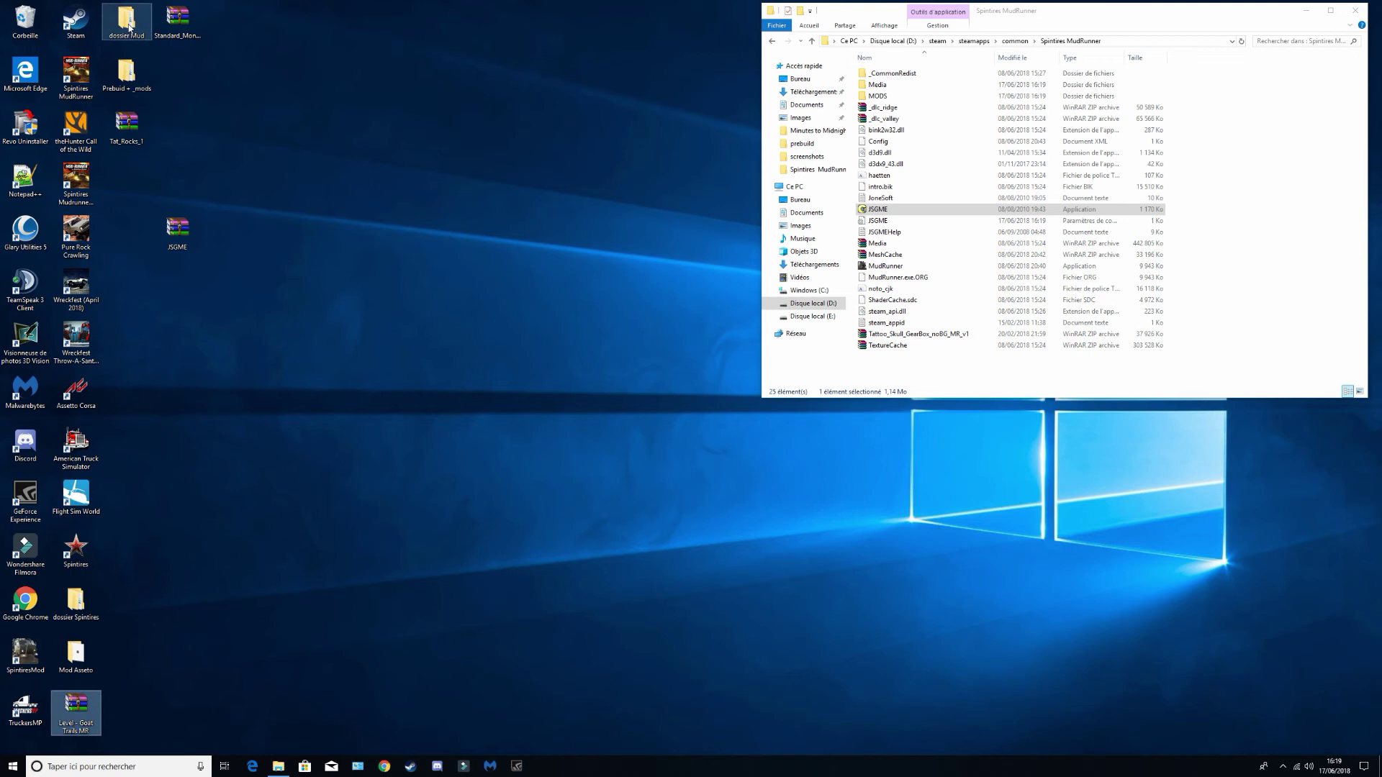
{"action": "left_click_drag", "start_coordinate": [178, 229], "coordinate": [124, 21]}
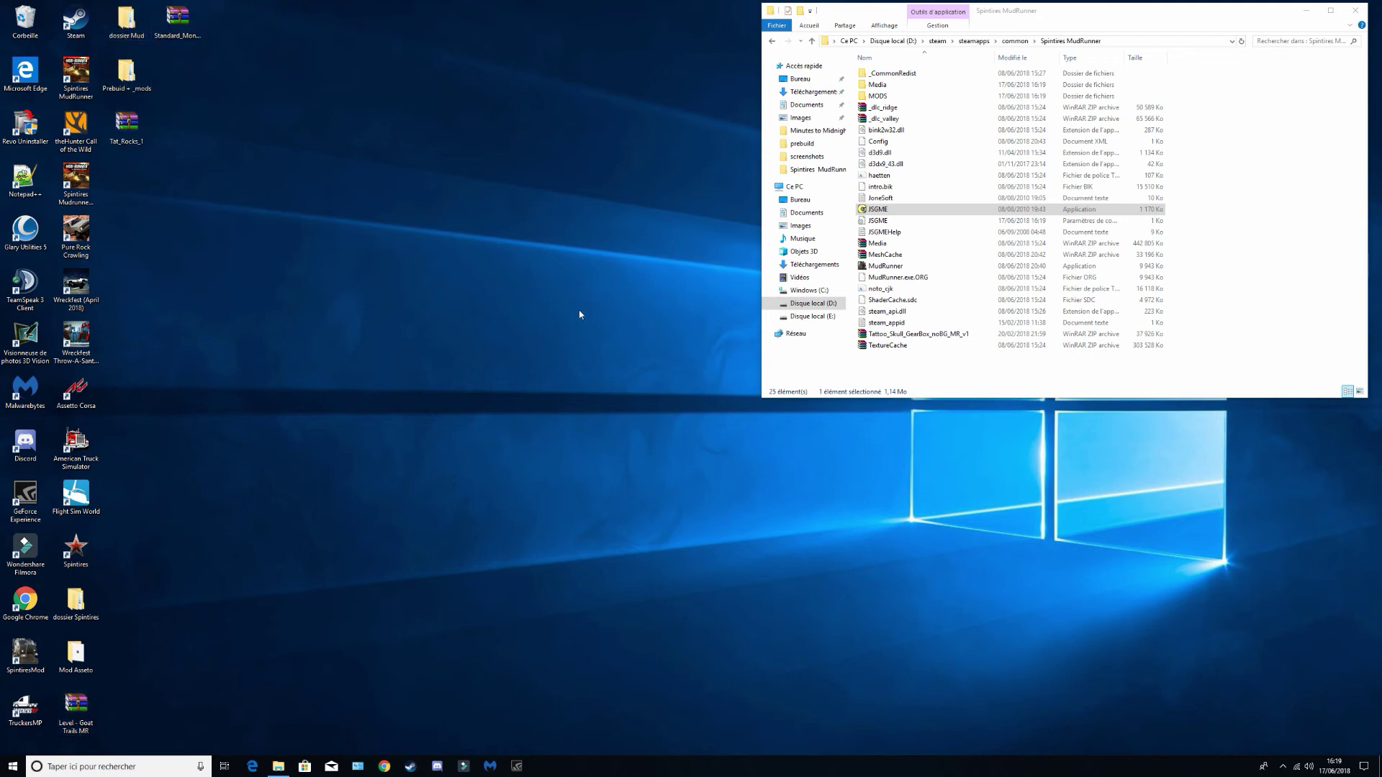
{"action": "left_click", "coordinate": [1356, 10]}
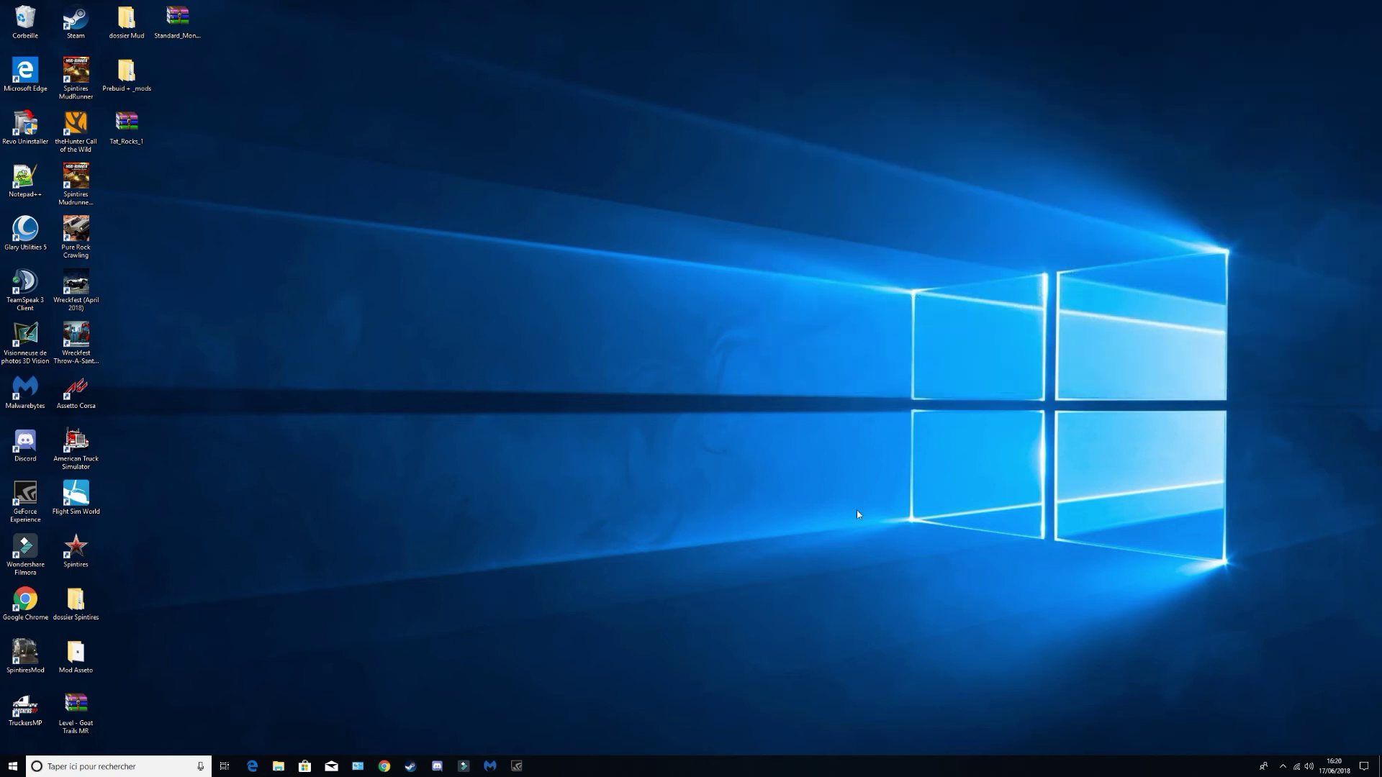
Step: Launch Spintires: MudRunner through Steam and skip the intro video to reach the main menu
{"action": "left_click", "coordinate": [1282, 767]}
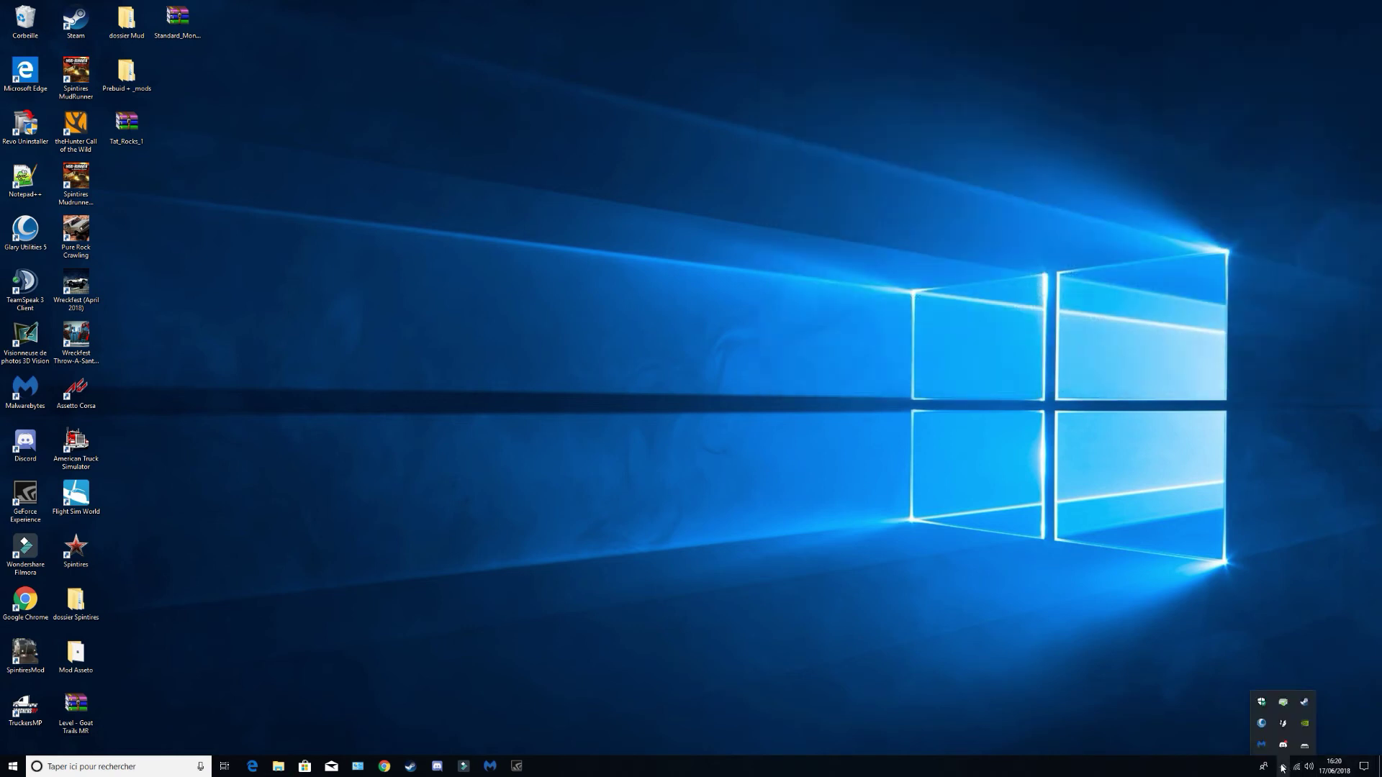
{"action": "right_click", "coordinate": [1305, 704]}
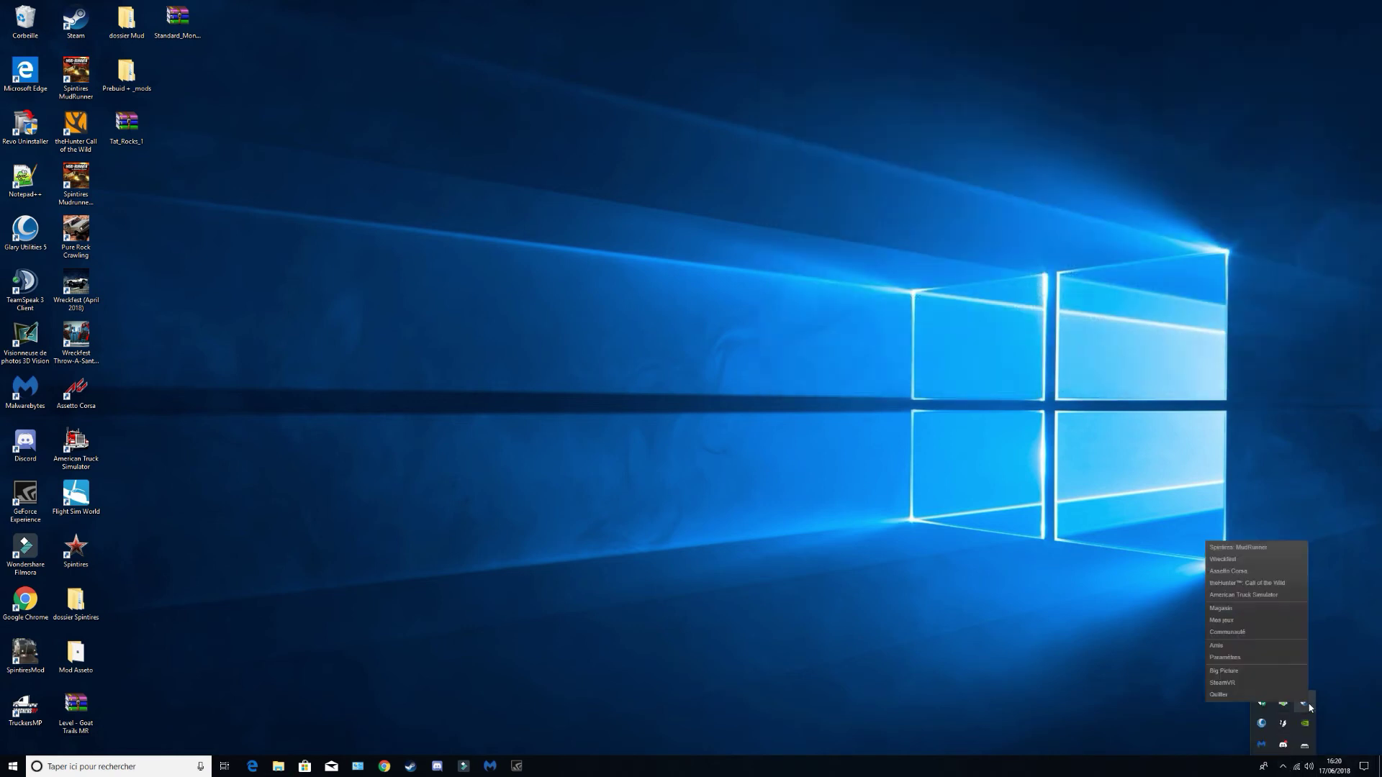
{"action": "left_click", "coordinate": [1251, 549]}
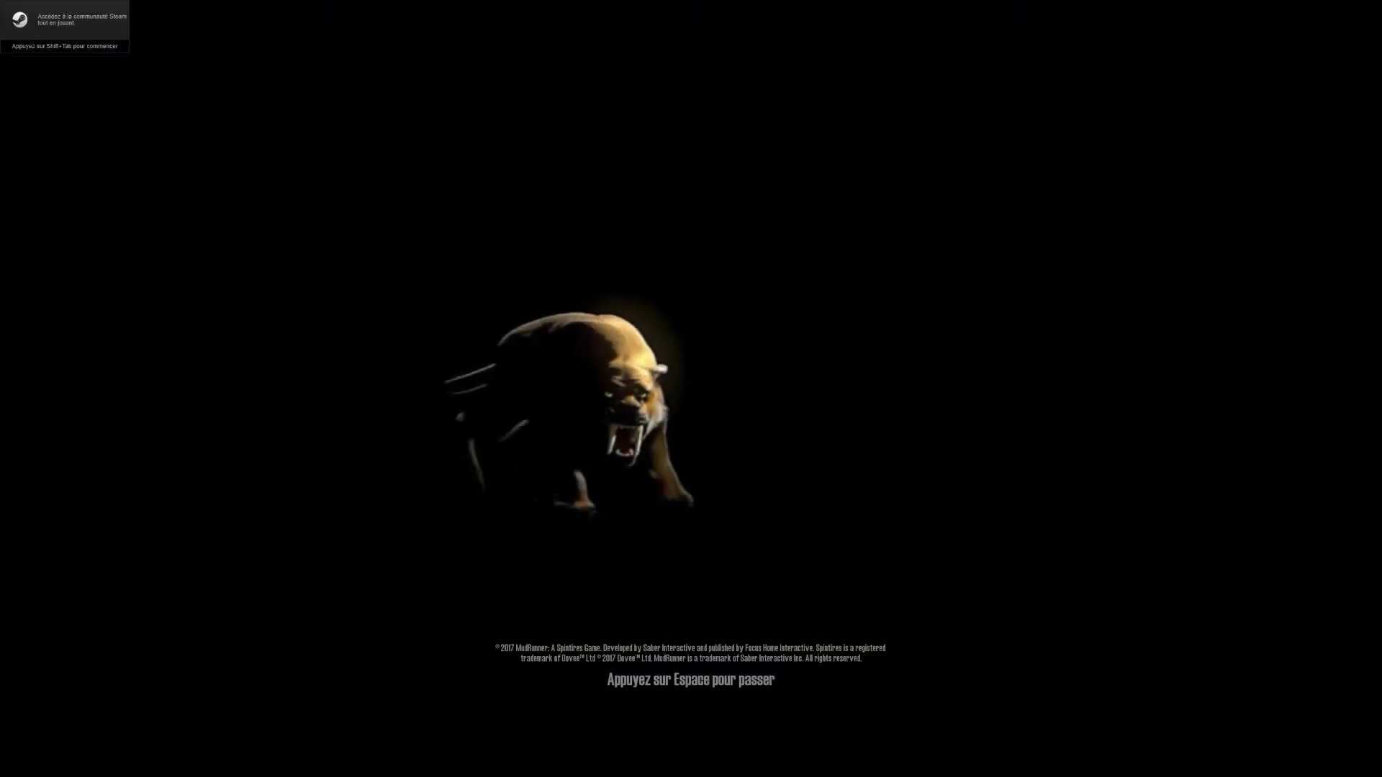
{"action": "key", "text": "space"}
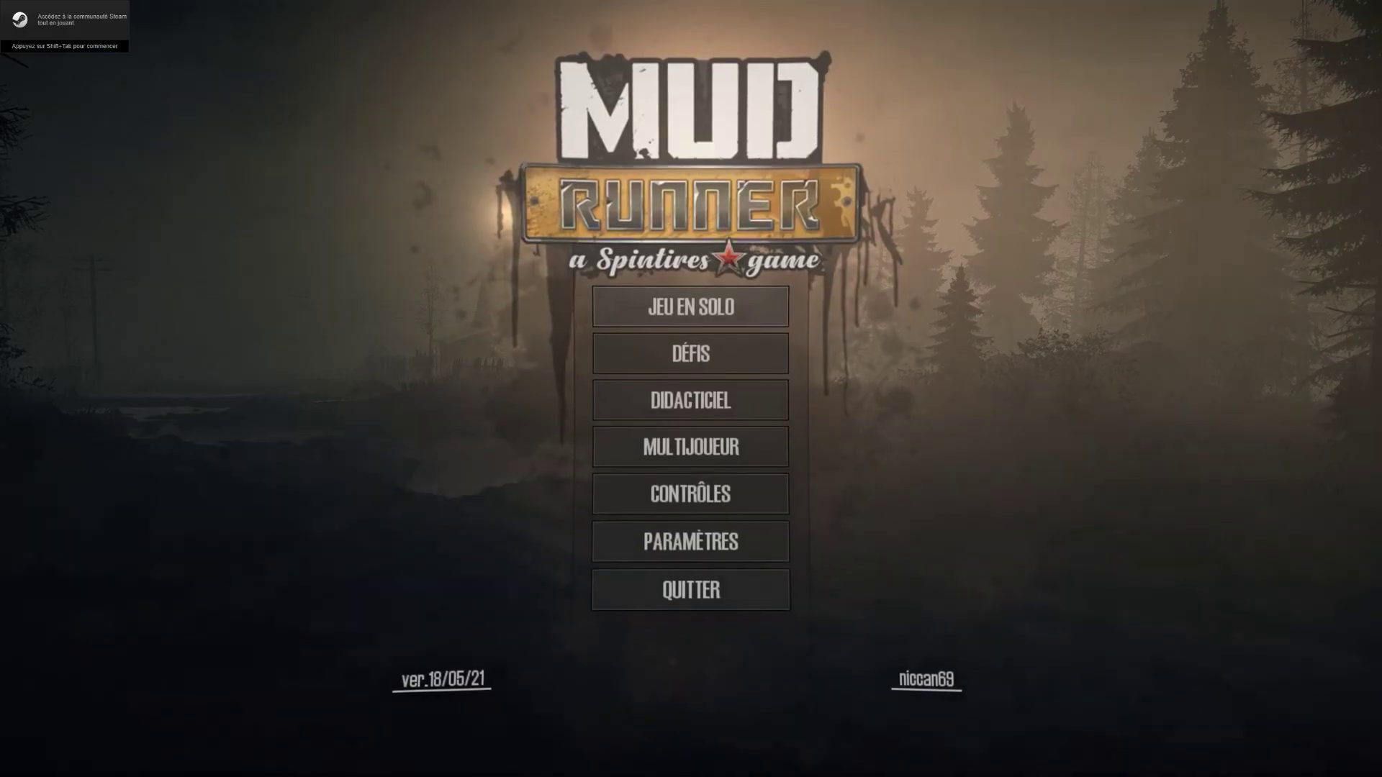
Step: Create a friends-only multiplayer lobby and choose NC Rock Canyon as its map
{"action": "left_click", "coordinate": [651, 445]}
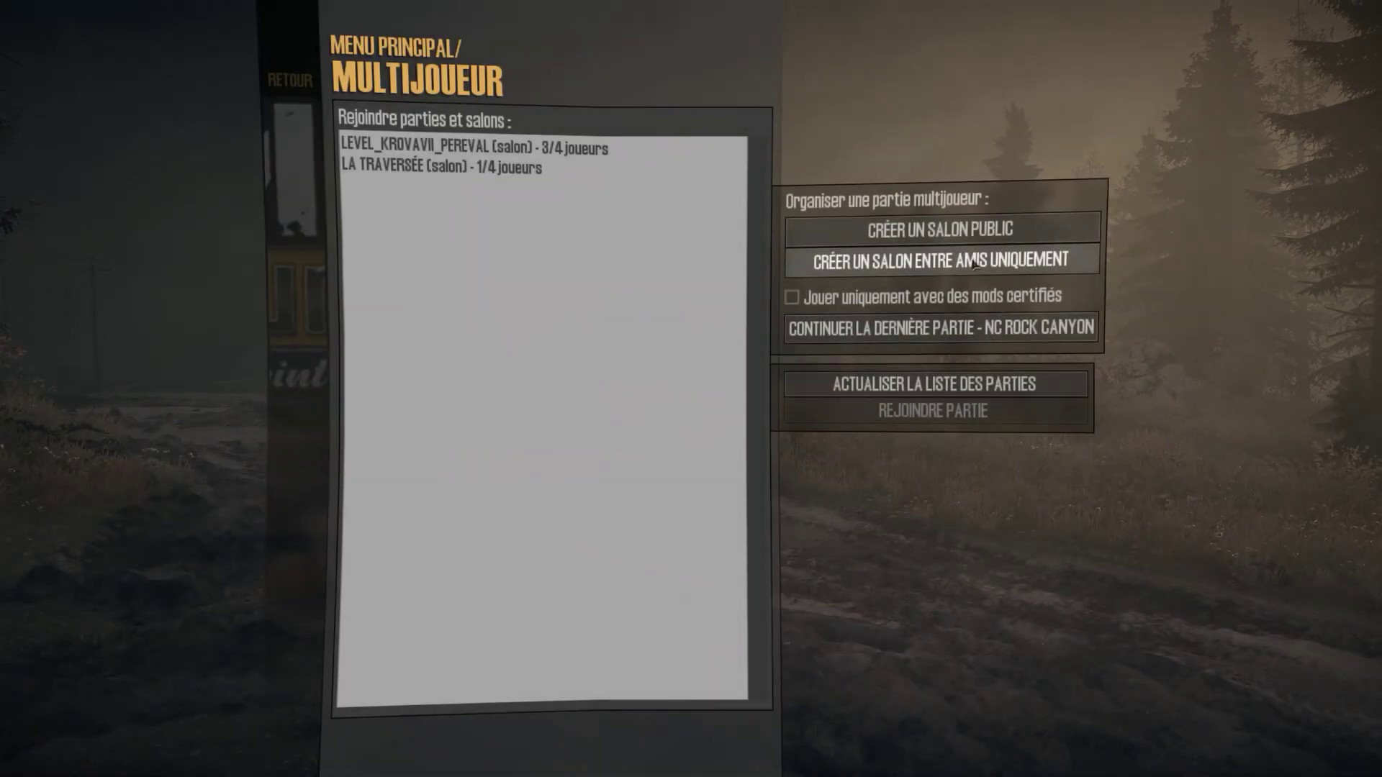
{"action": "left_click", "coordinate": [881, 262]}
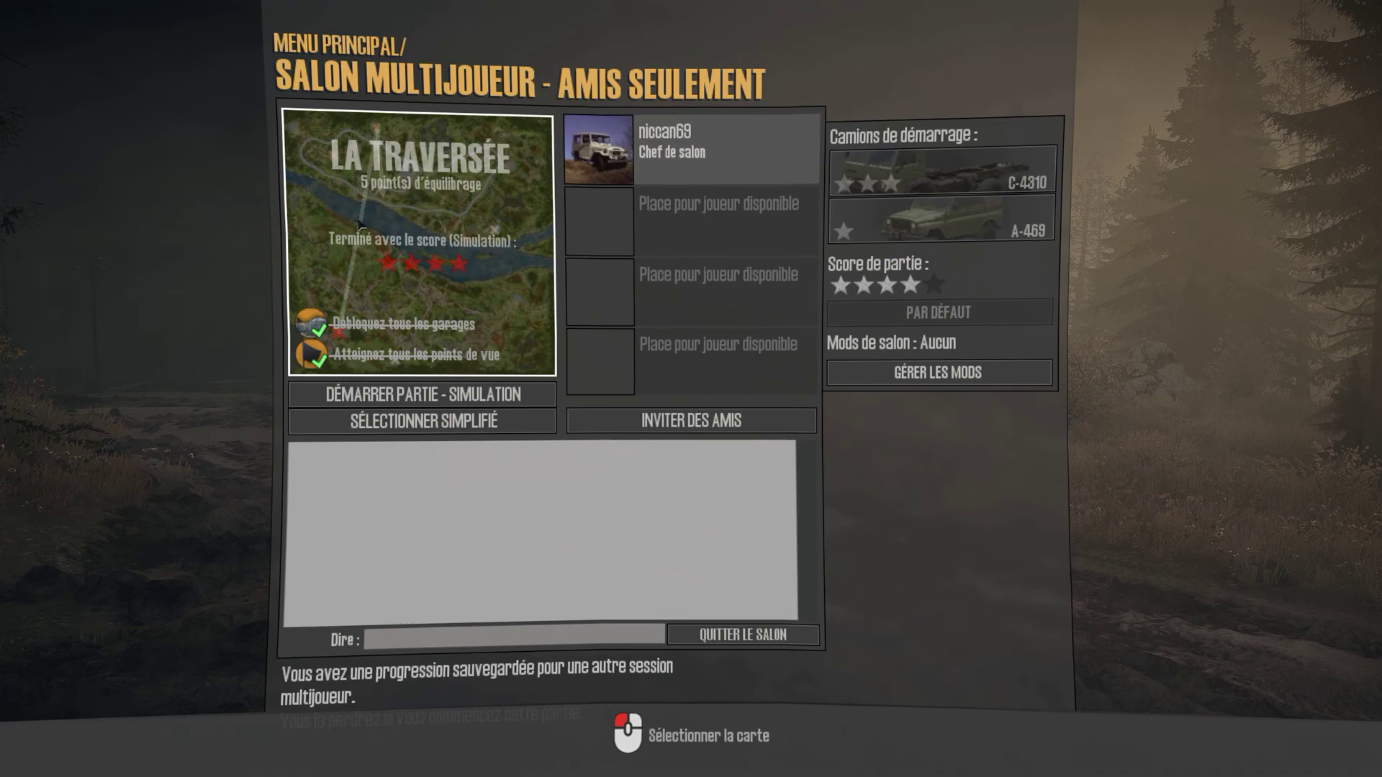
{"action": "left_click", "coordinate": [360, 223]}
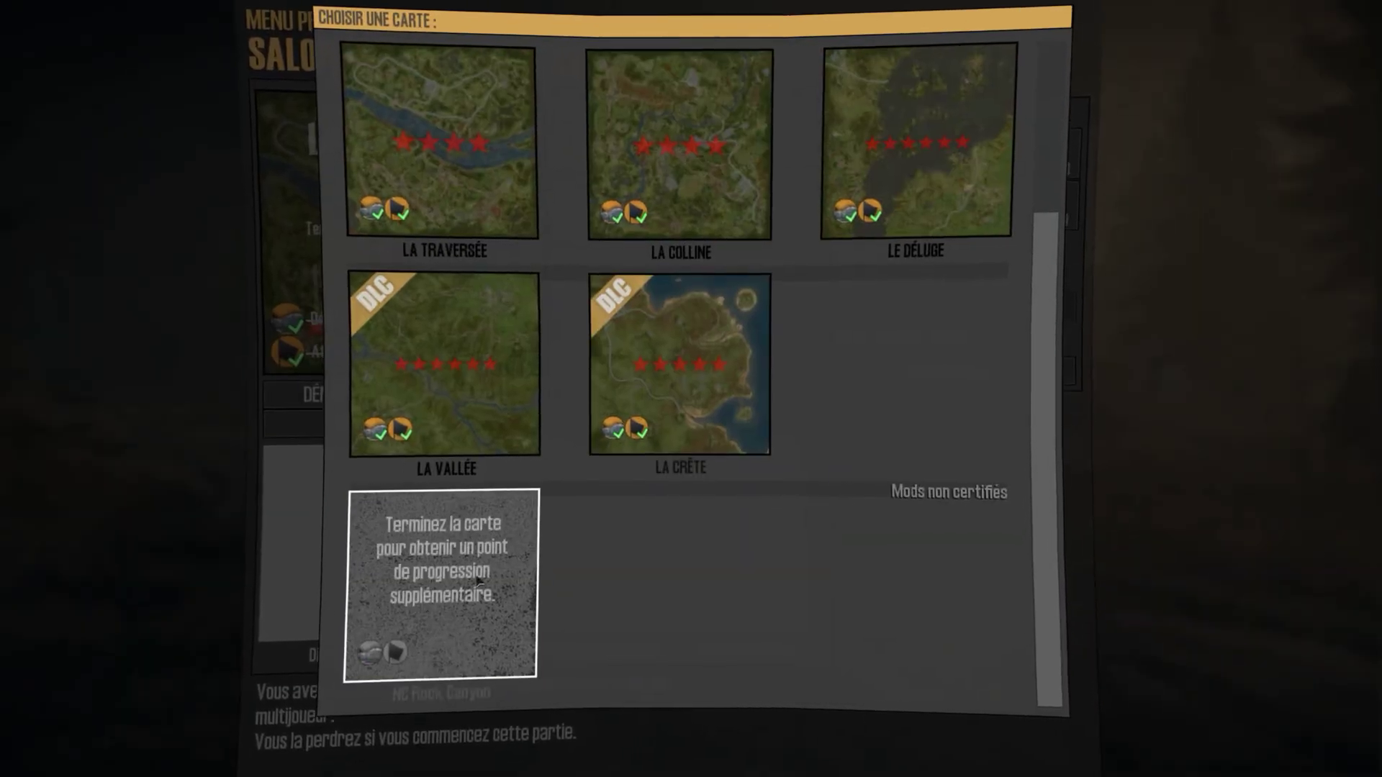
{"action": "left_click", "coordinate": [389, 589]}
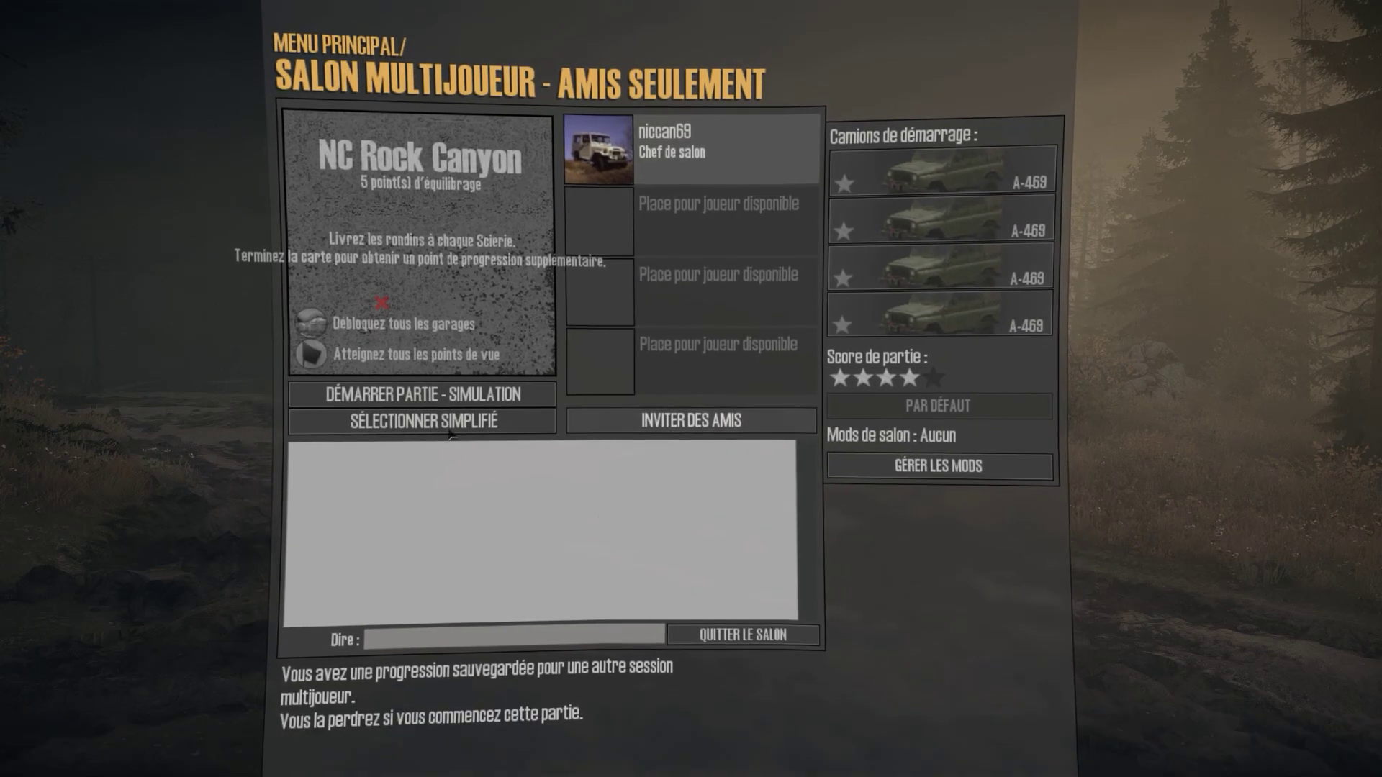
Step: Start the NC Rock Canyon game in simulation mode and add a Nix Ranger TTC on the open ground ahead of the A-469
{"action": "left_click", "coordinate": [437, 396]}
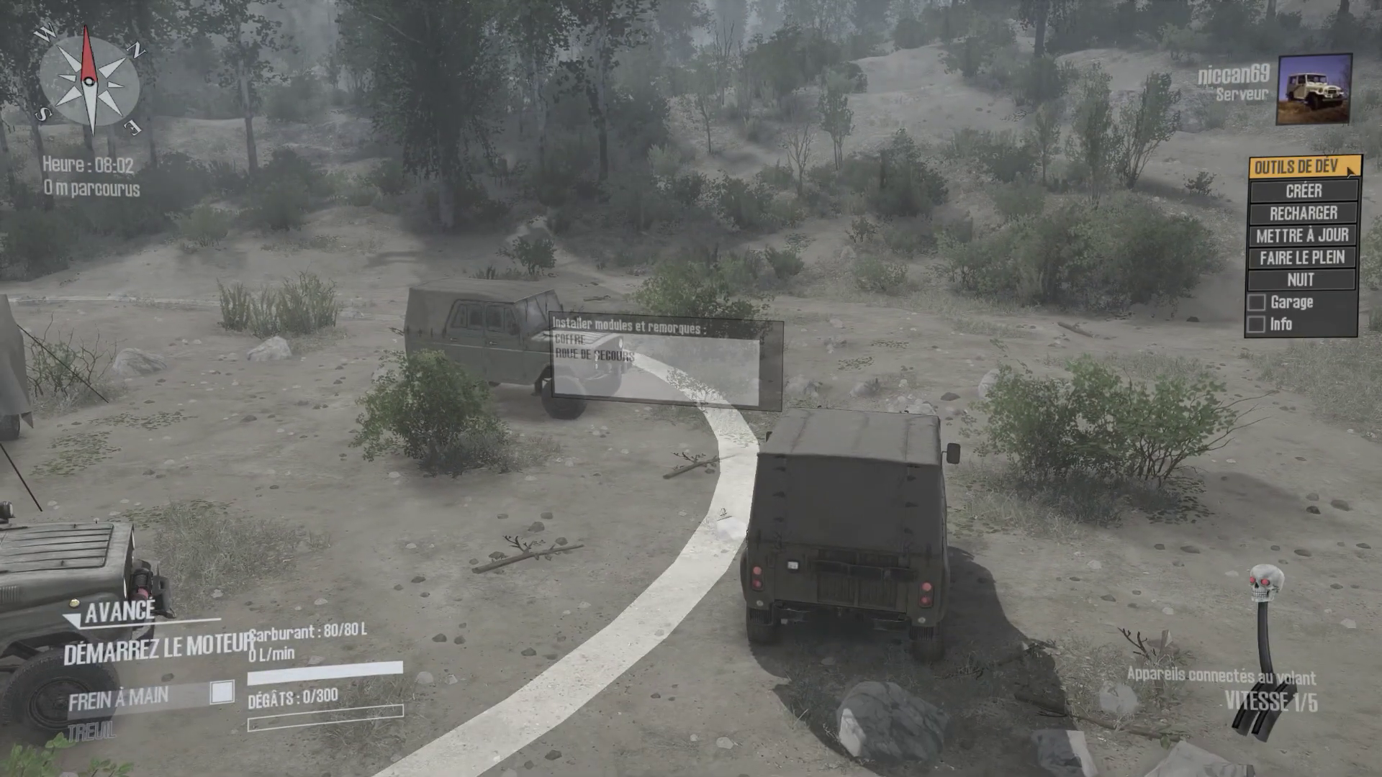
{"action": "left_click", "coordinate": [1318, 190]}
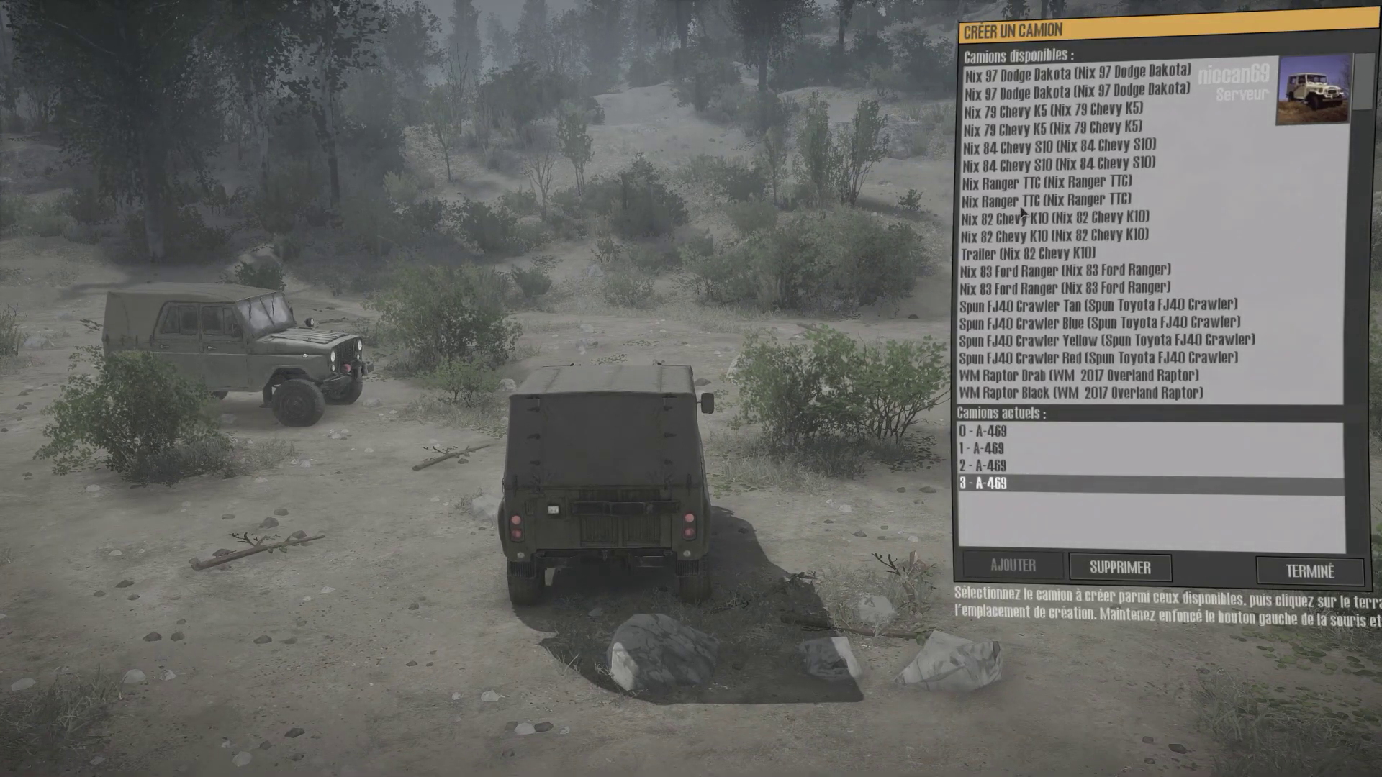
{"action": "left_click", "coordinate": [1063, 202]}
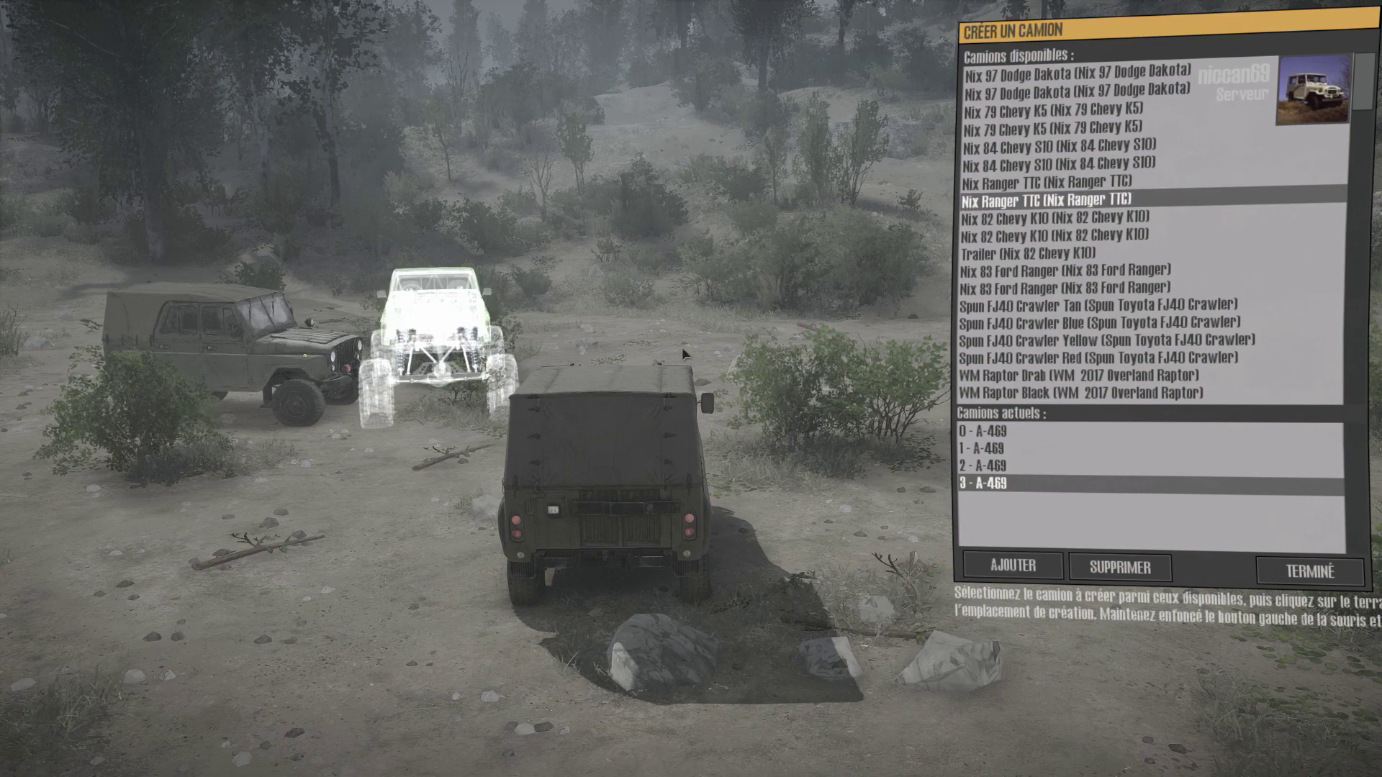
{"action": "left_click_drag", "start_coordinate": [670, 317], "coordinate": [804, 504]}
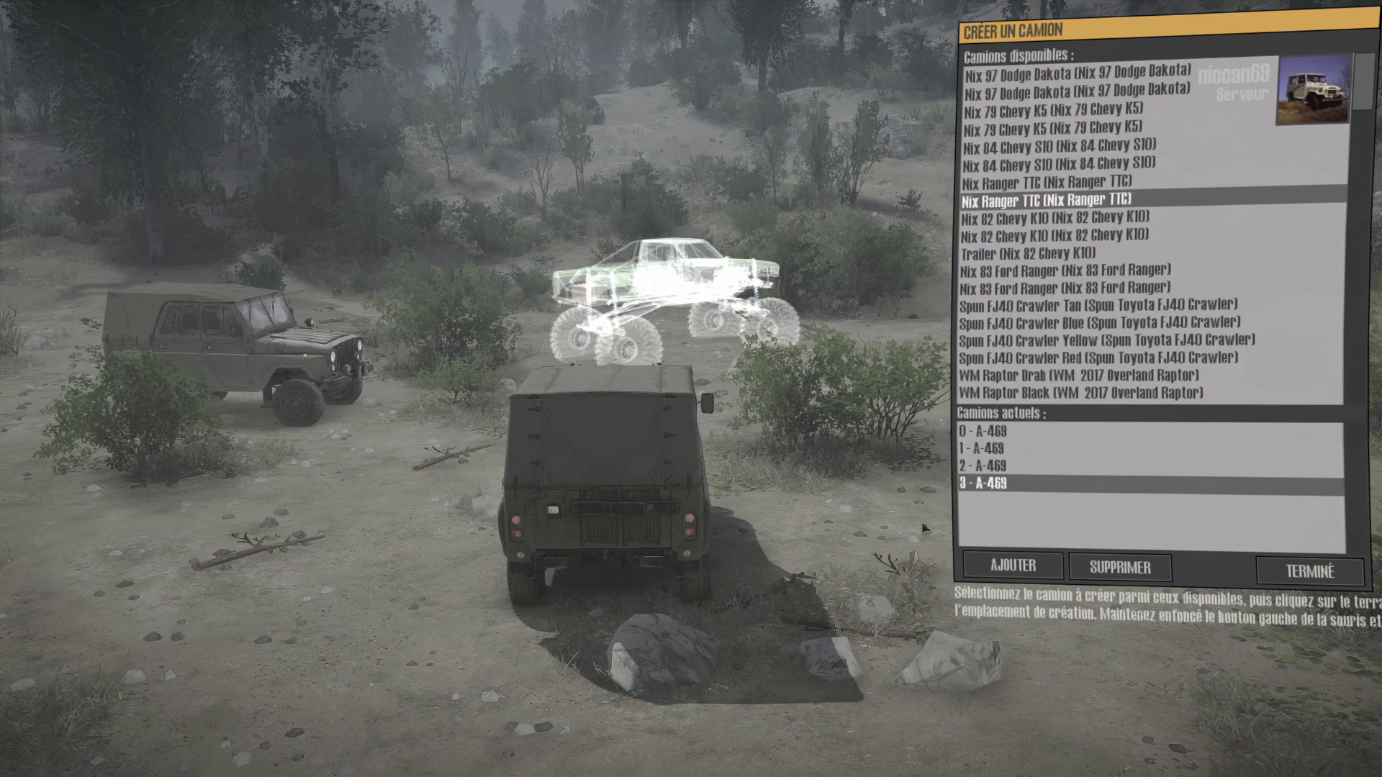
{"action": "left_click", "coordinate": [1051, 574]}
{"action": "left_click", "coordinate": [1309, 571]}
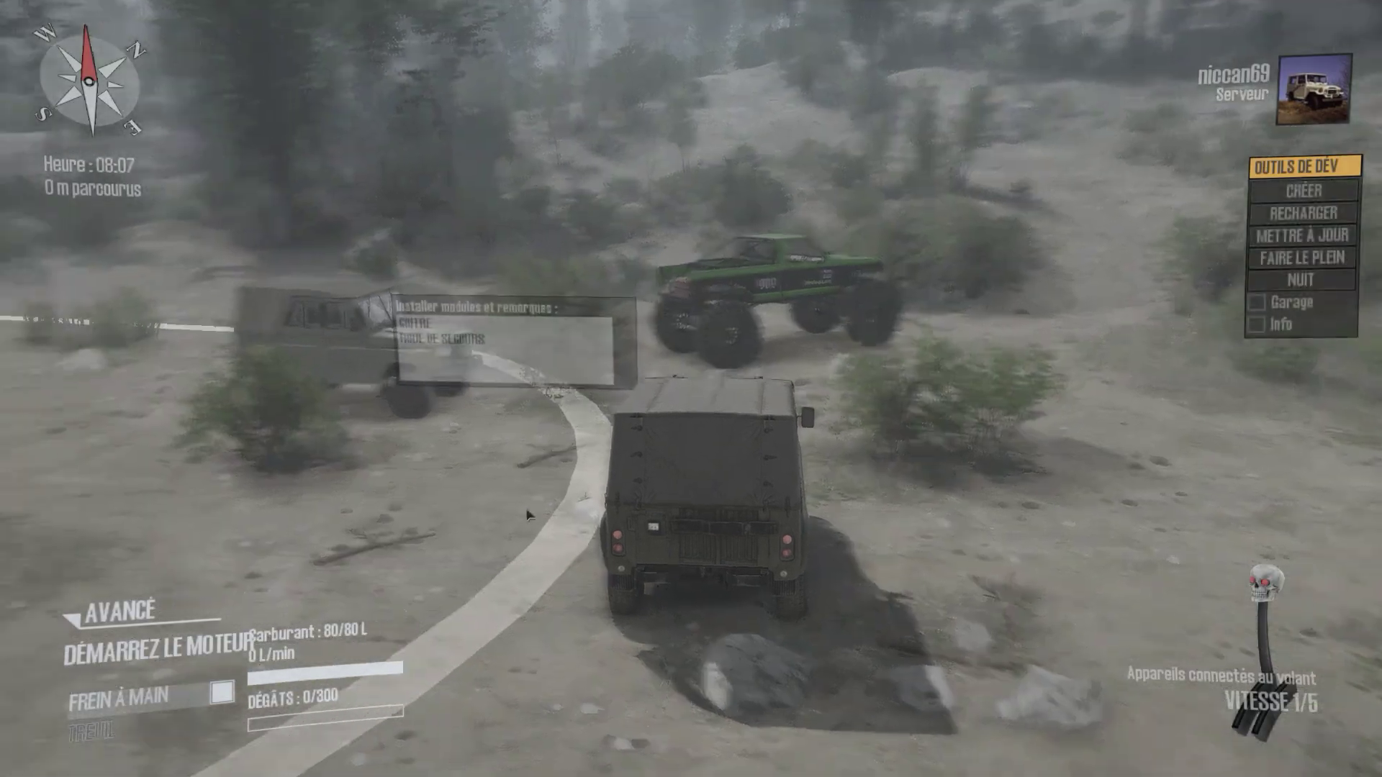
Step: Switch control from the A-469 to the green Nix Ranger TTC using the advanced mode's truck change
{"action": "left_click", "coordinate": [137, 611]}
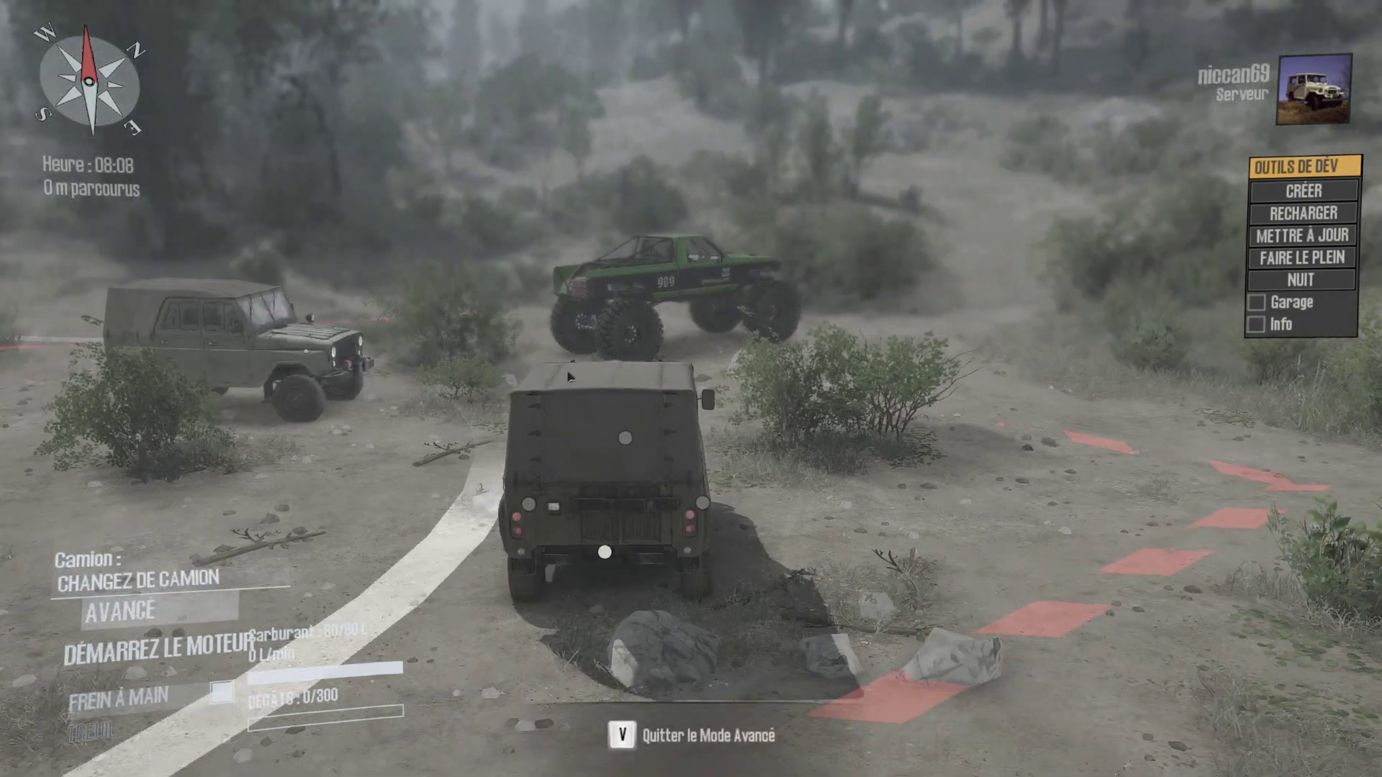
{"action": "left_click", "coordinate": [128, 583]}
{"action": "left_click", "coordinate": [665, 302]}
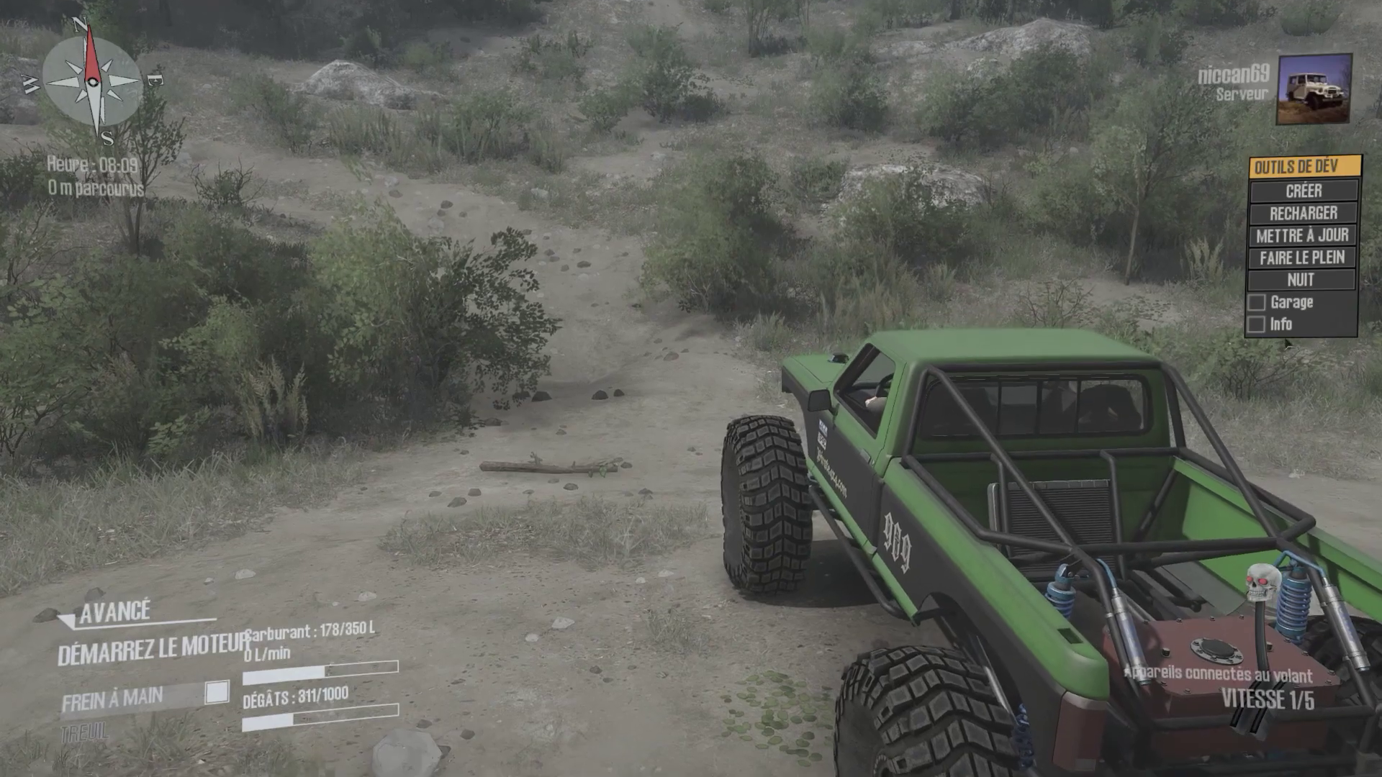
Step: Turn on the Garage dev option, install the Repair Kit on the Nix Ranger TTC, and turn Garage off again
{"action": "left_click", "coordinate": [1255, 302]}
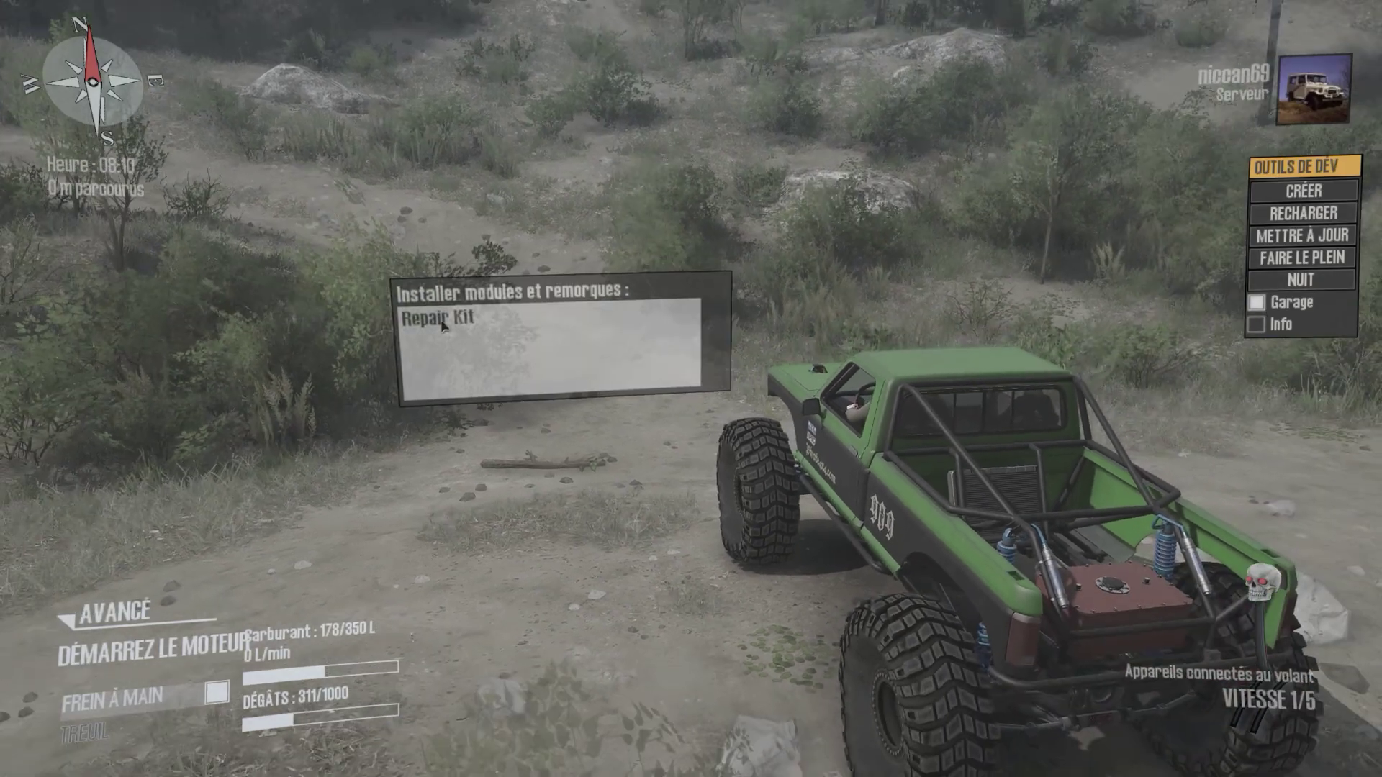
{"action": "left_click", "coordinate": [519, 314]}
{"action": "left_click", "coordinate": [1255, 302]}
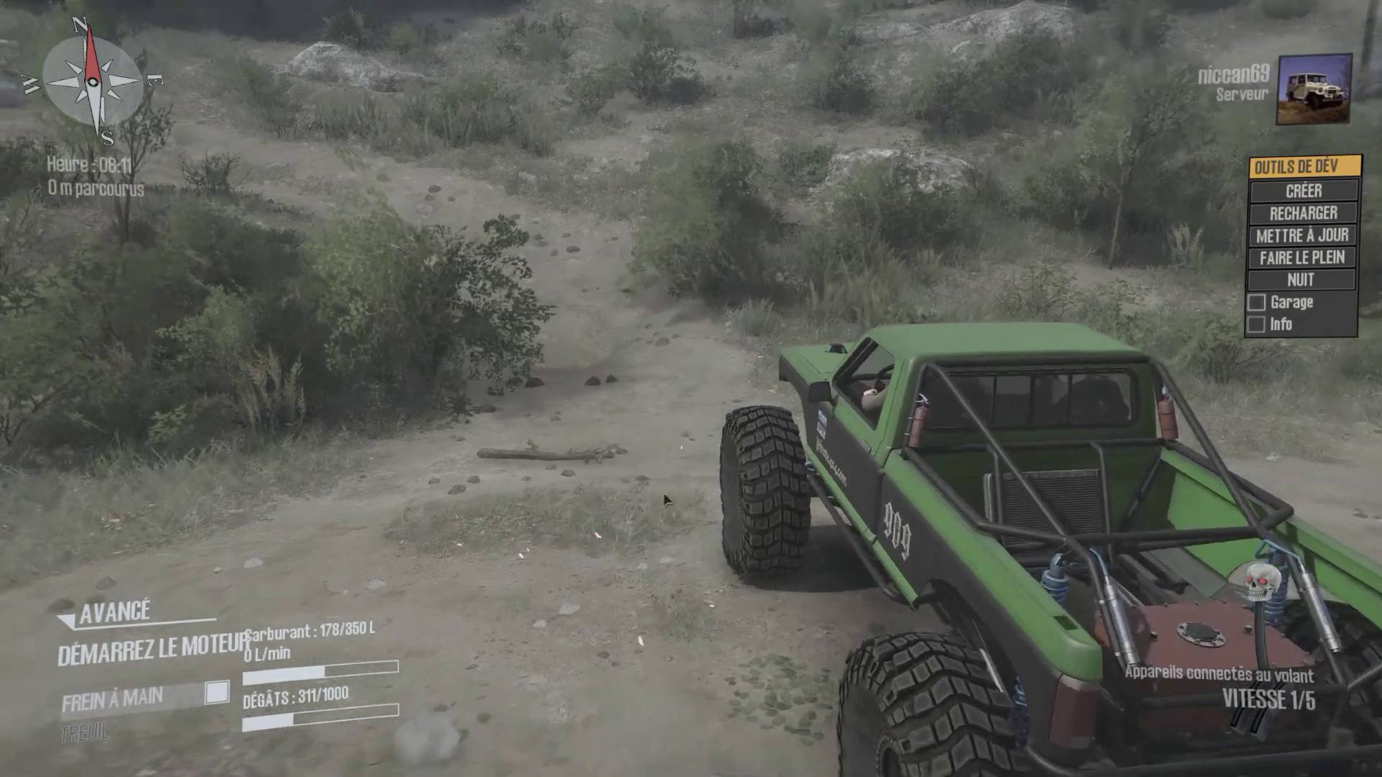
Step: Get the Nix Ranger TTC running with differential lock and all-wheel drive on and handbrake off, and drive it forward
{"action": "key", "text": "shift"}
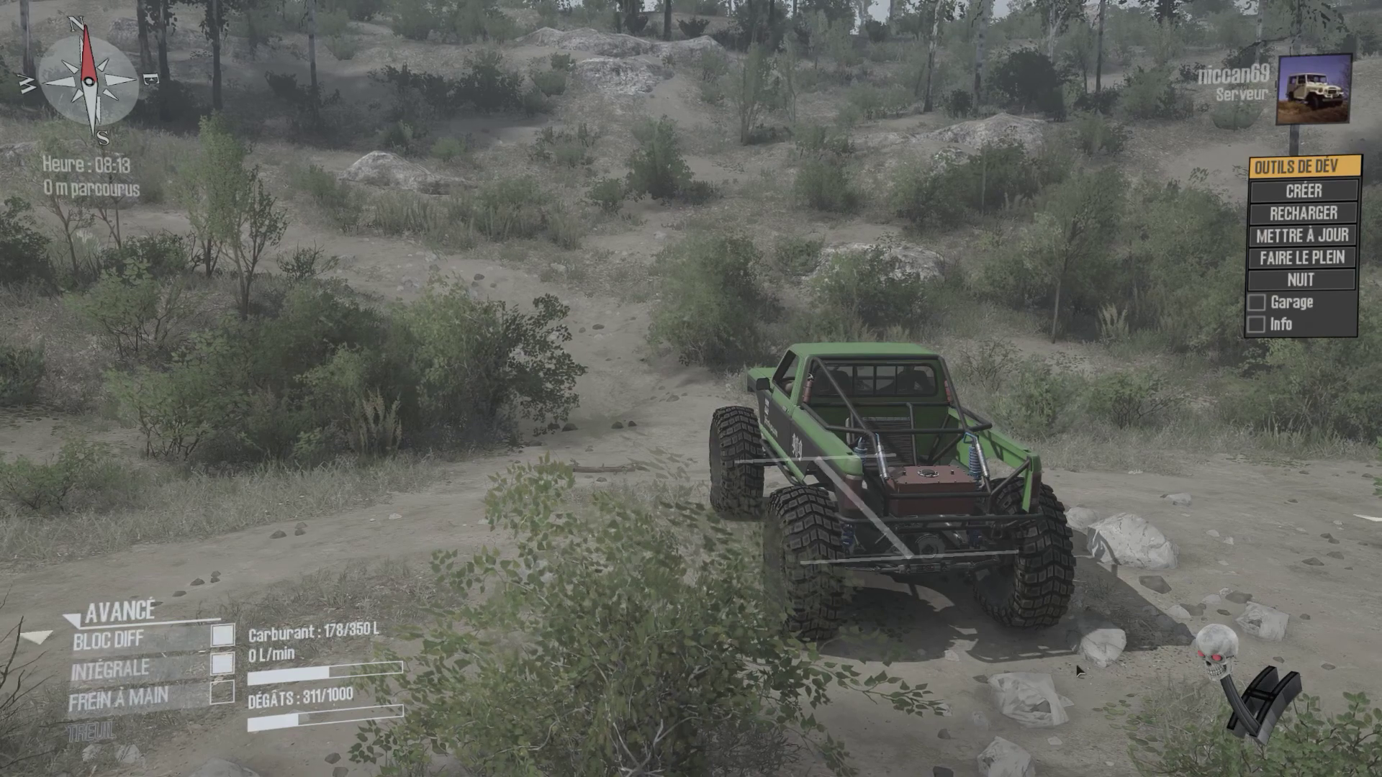
{"action": "key", "text": "w"}
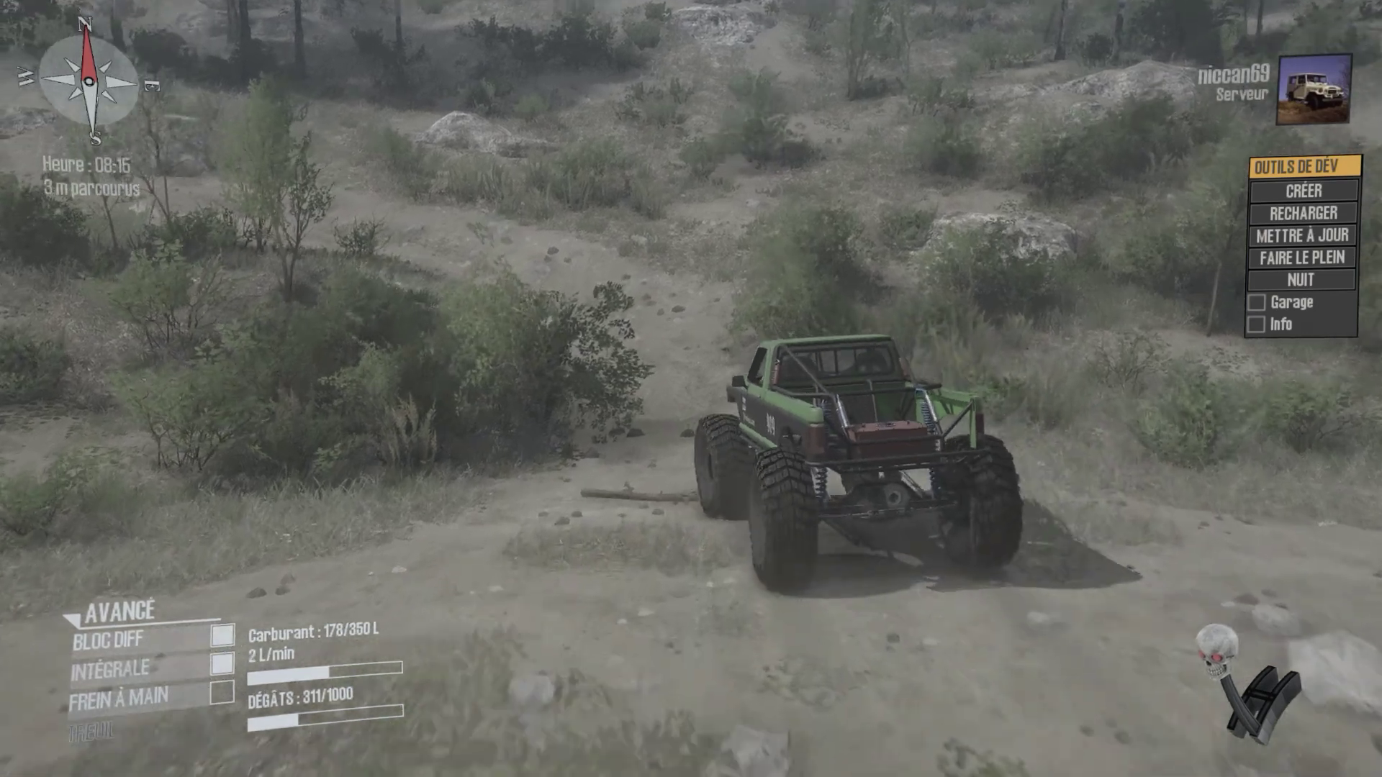